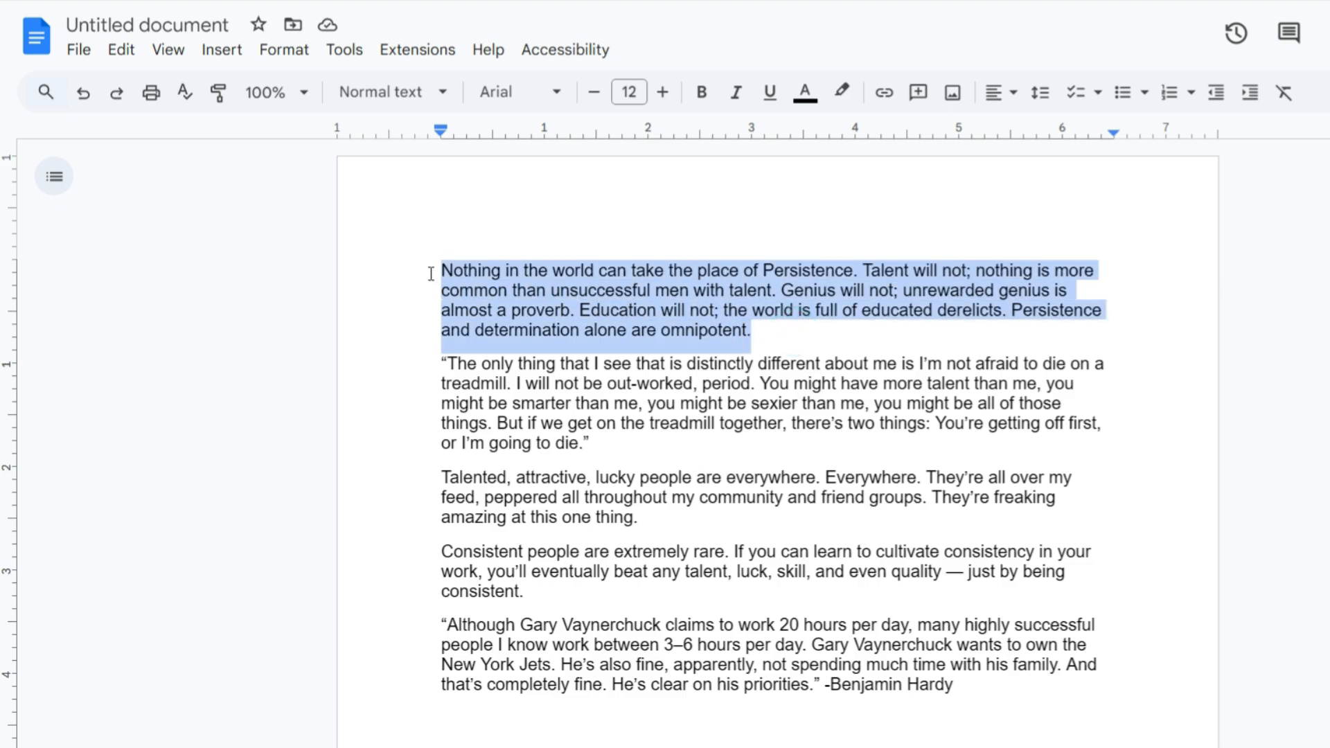
Select the first paragraph, beginning "Nothing in the world", and set its line spacing to Double
click(695, 292)
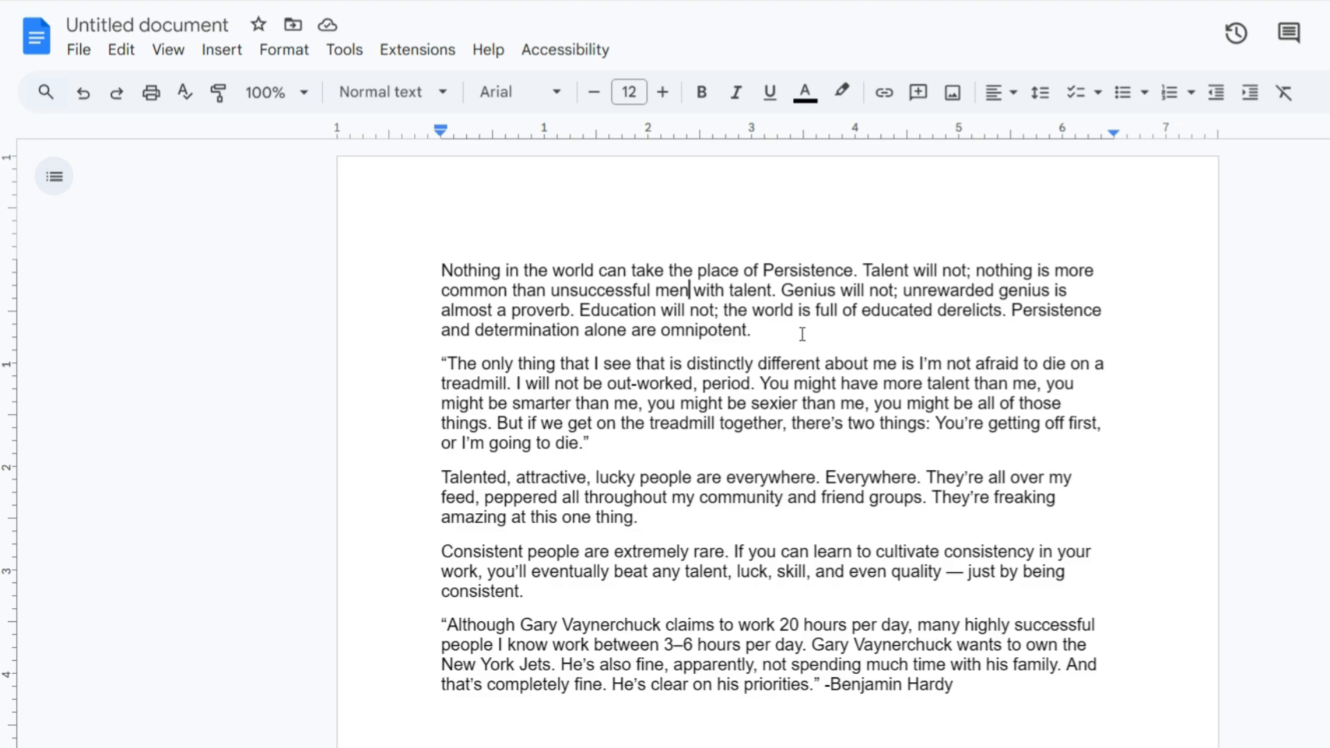
drag(800, 335, 398, 264)
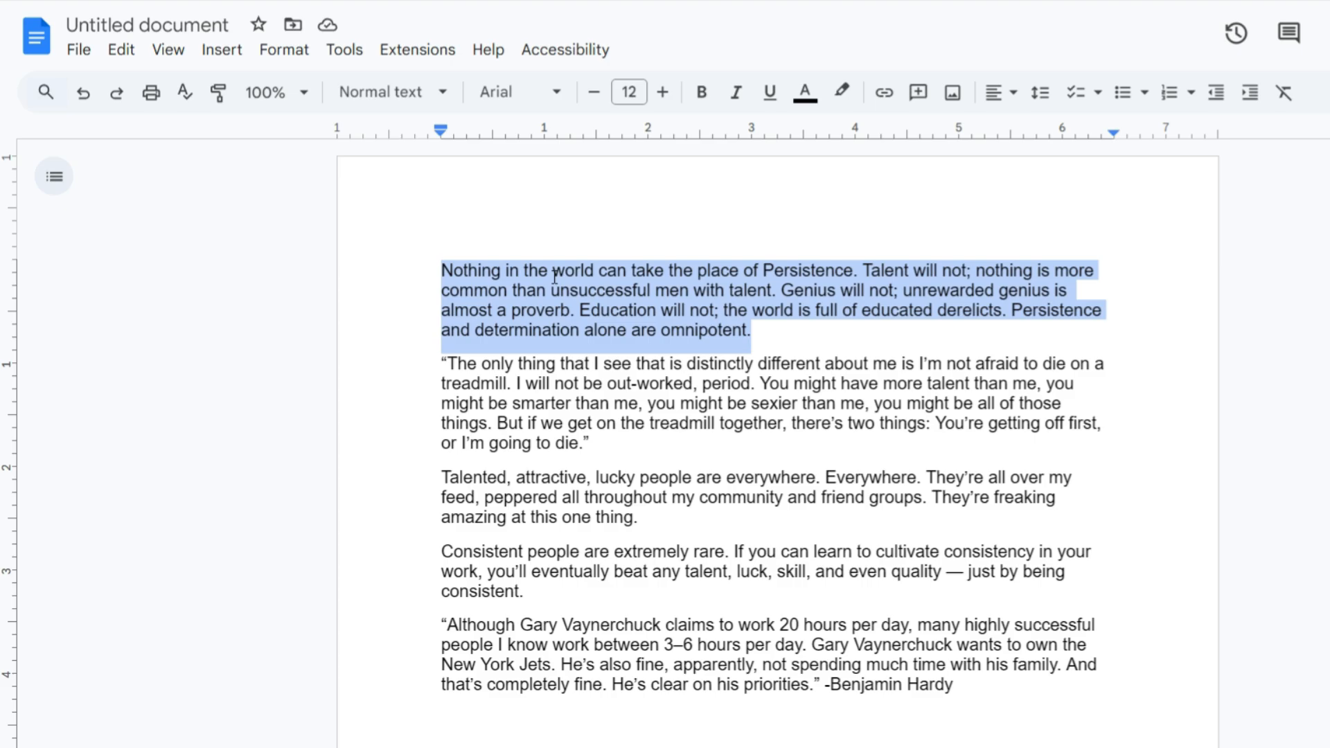
click(296, 61)
mouse_move(298, 201)
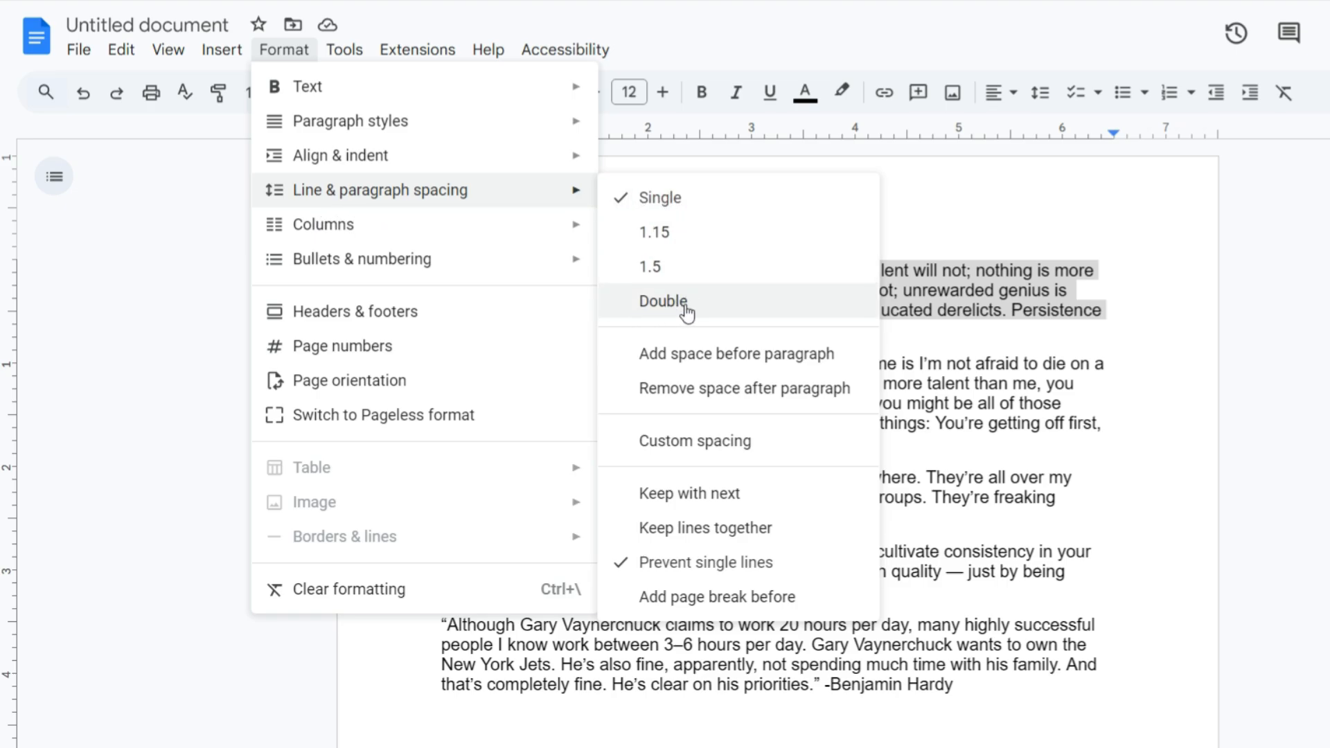
click(663, 301)
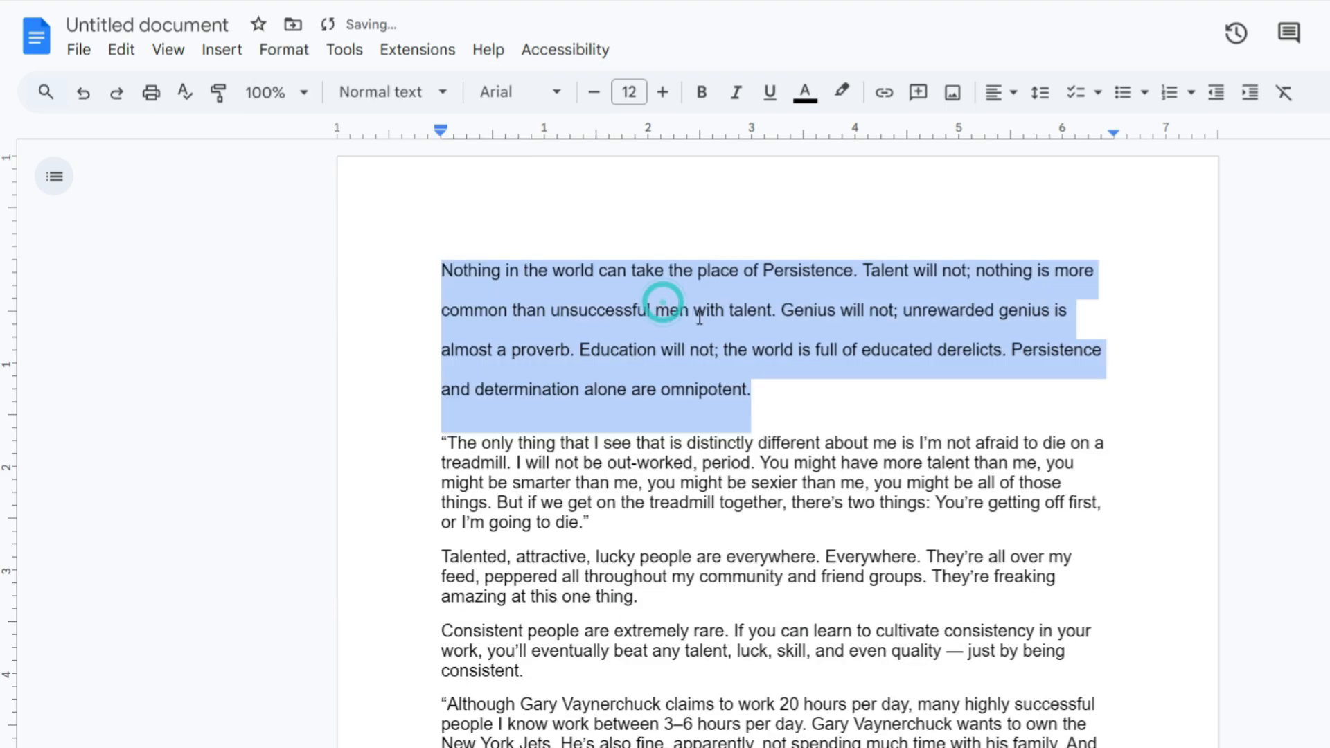
click(528, 367)
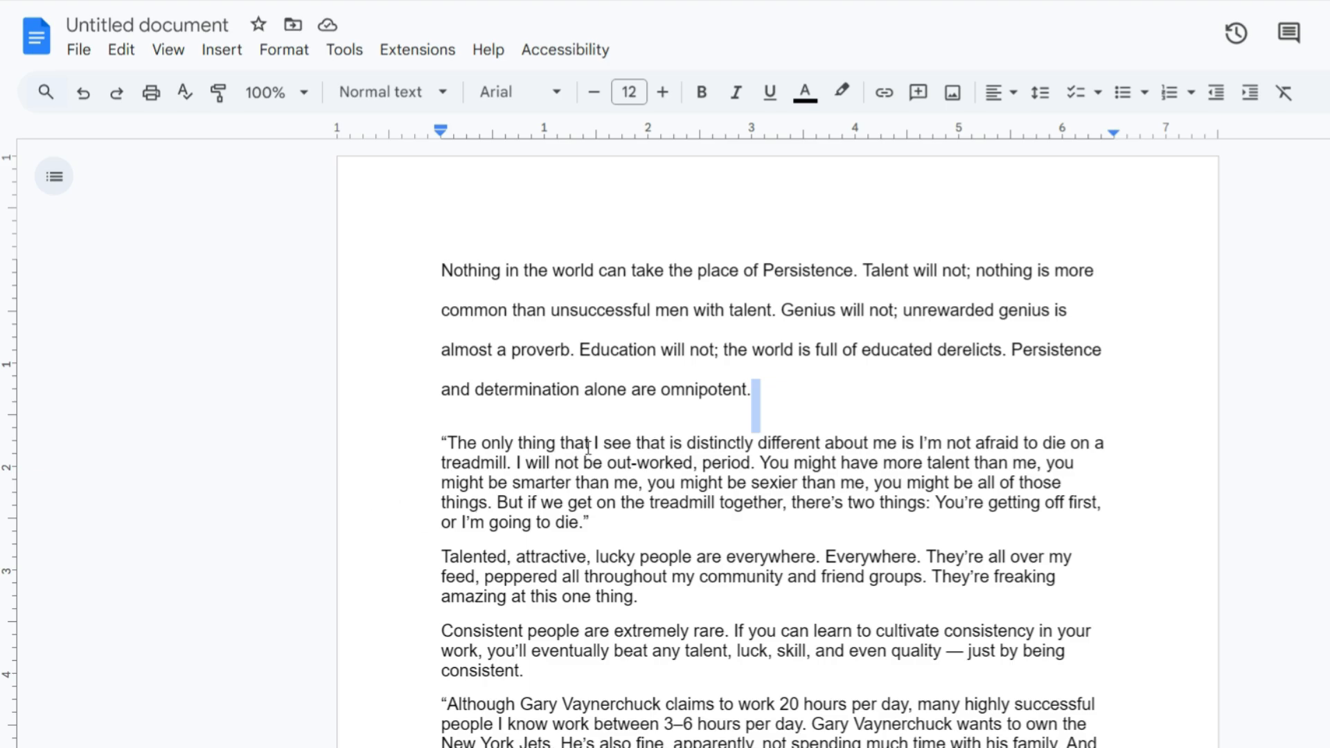
Set the line spacing of the second paragraph, the quote about the treadmill, to Double
click(660, 462)
click(286, 50)
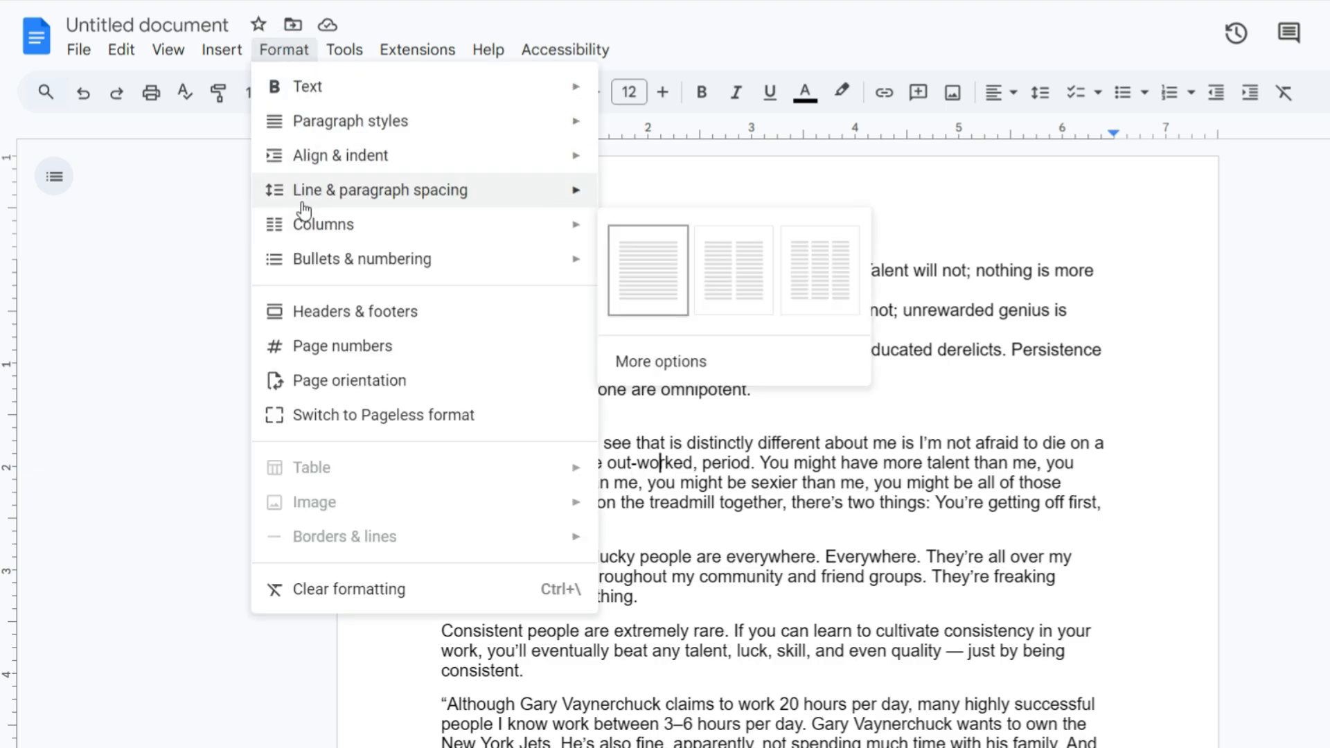
mouse_move(375, 198)
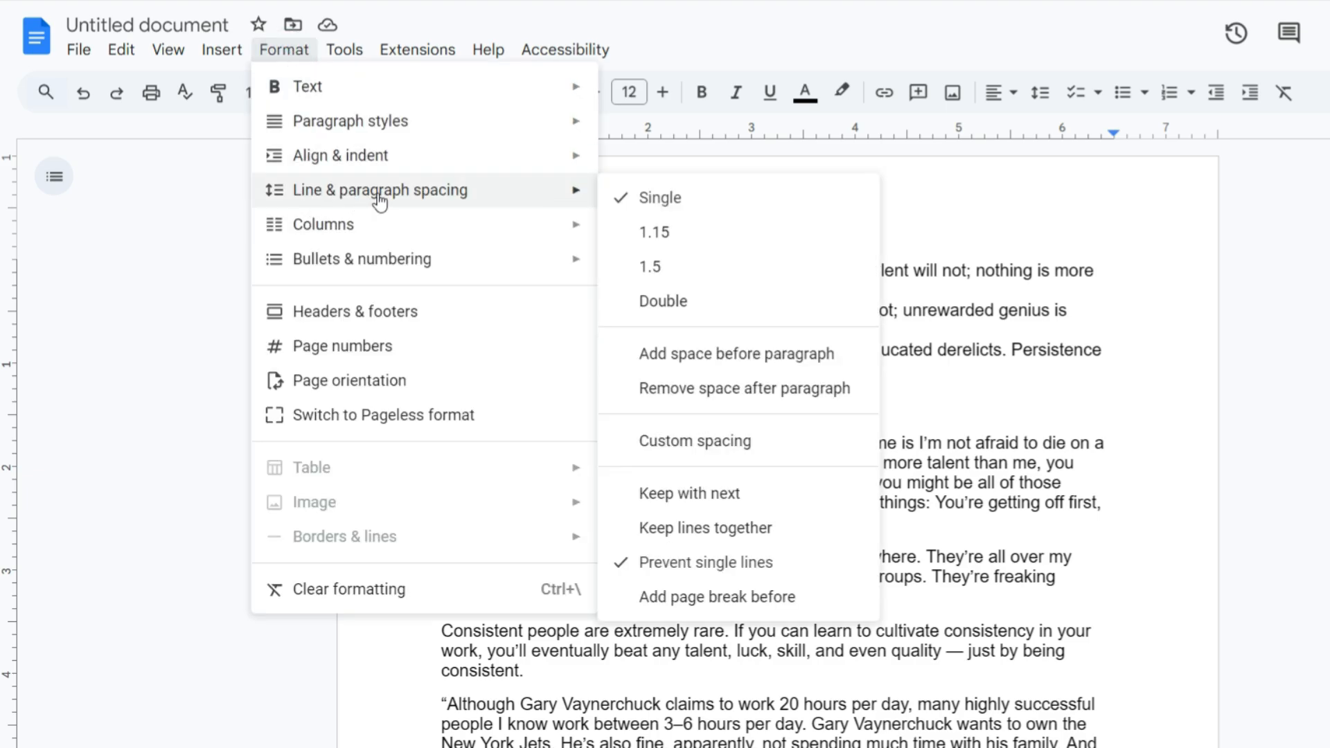
click(666, 304)
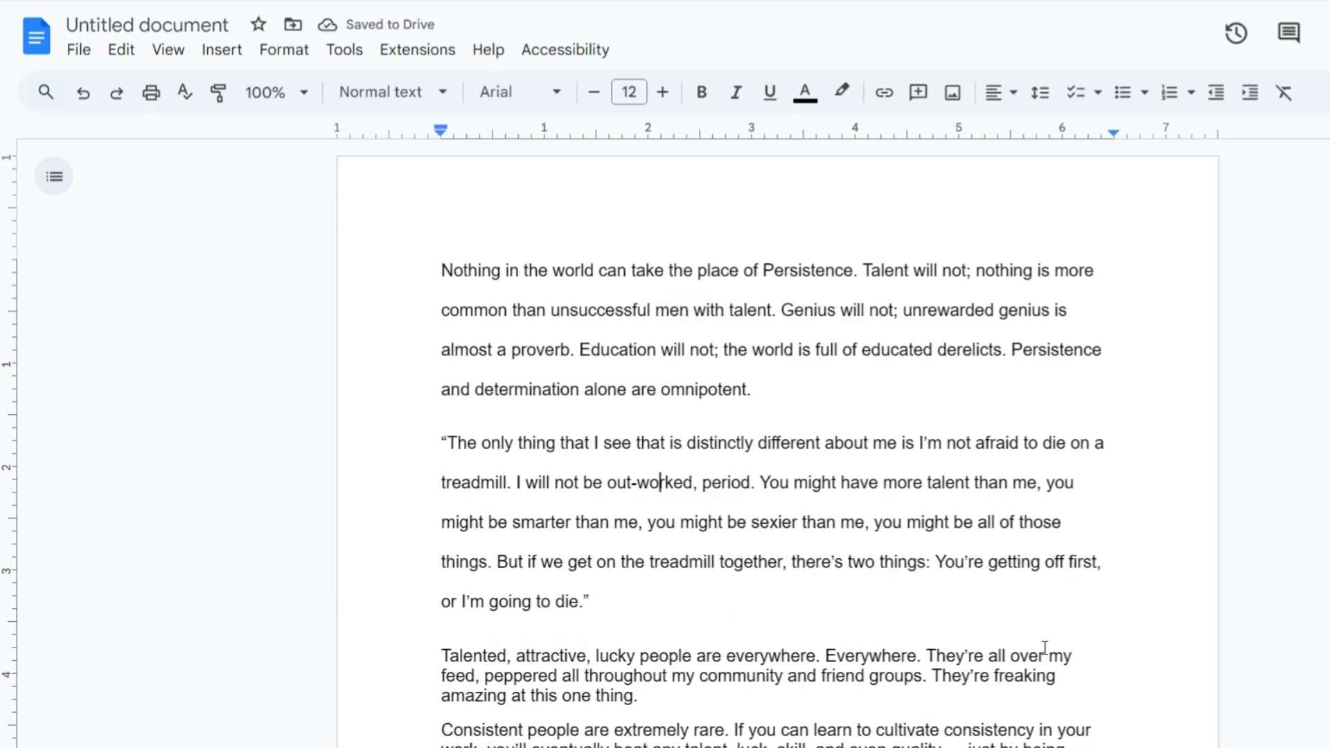
scroll(1270, 575, down, 1)
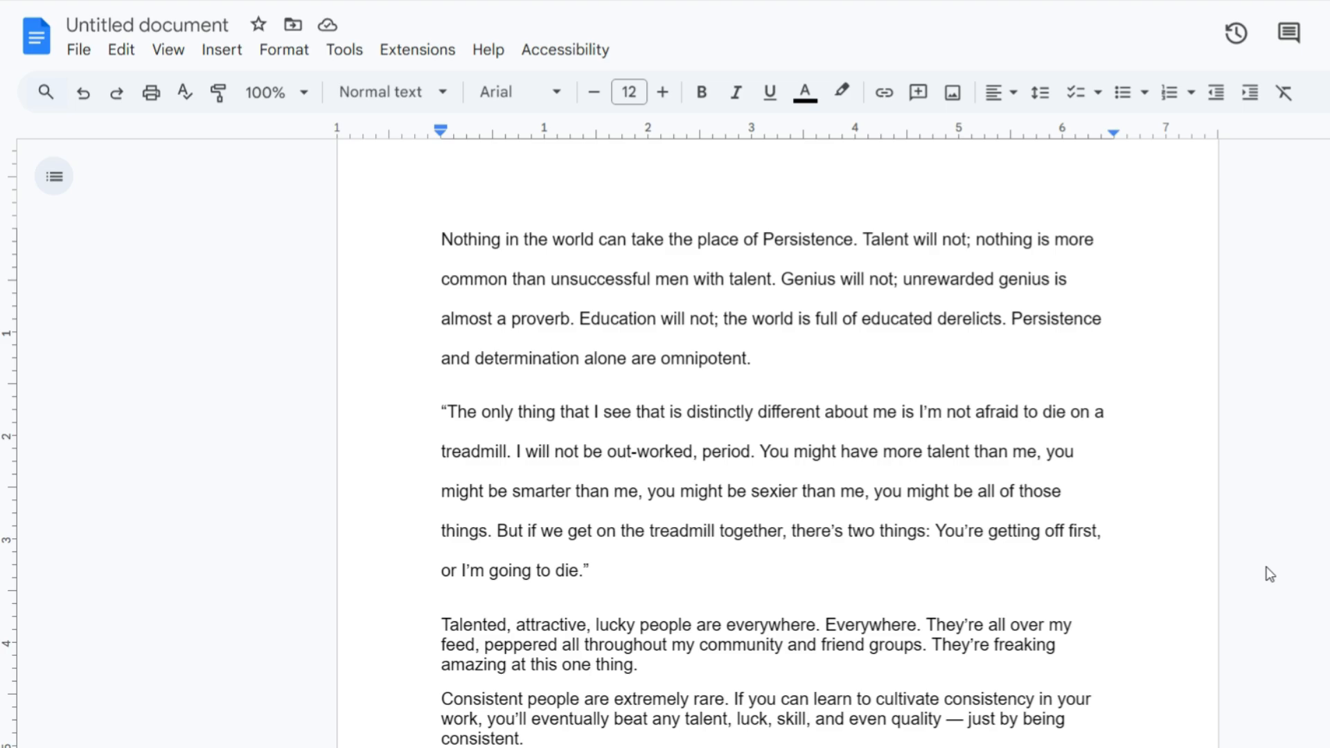
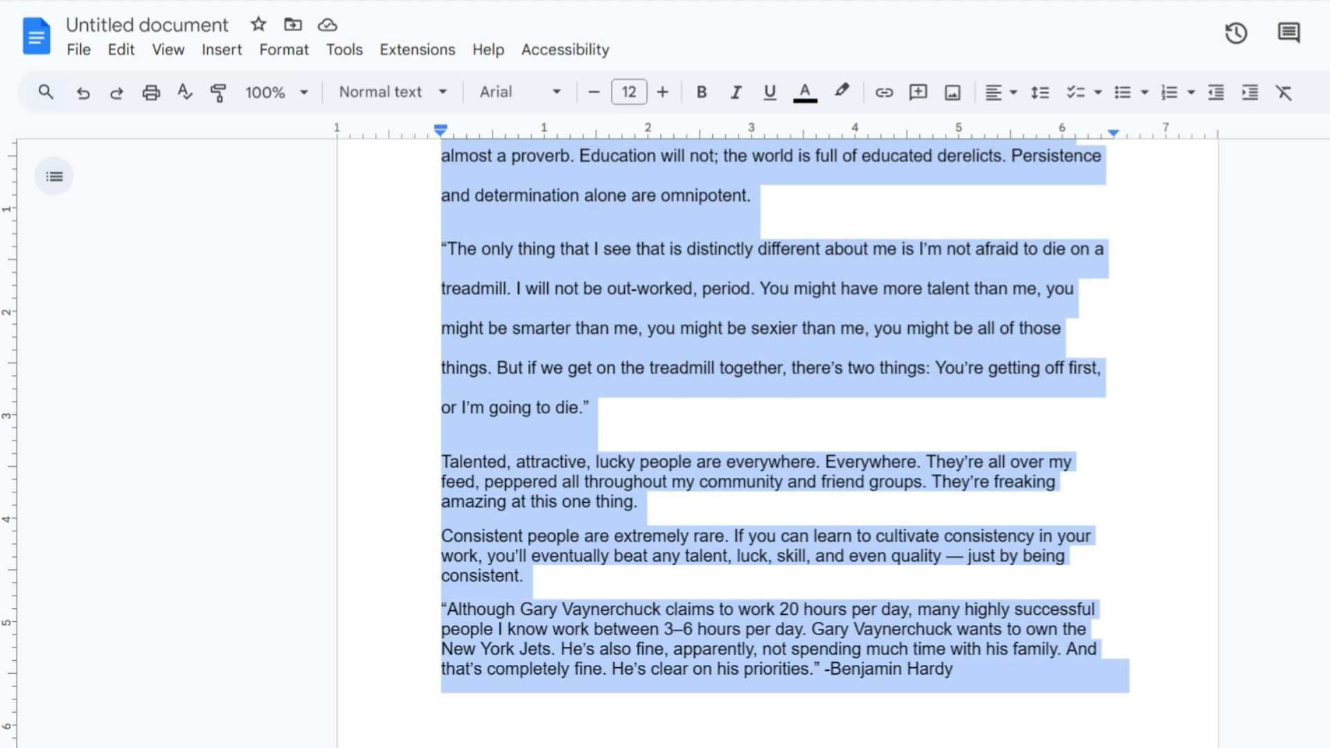
Select the entire document, apply Double line spacing to all paragraphs and clear the selection
scroll(777, 443, up, 6)
scroll(777, 443, down, 9)
scroll(777, 443, up, 10)
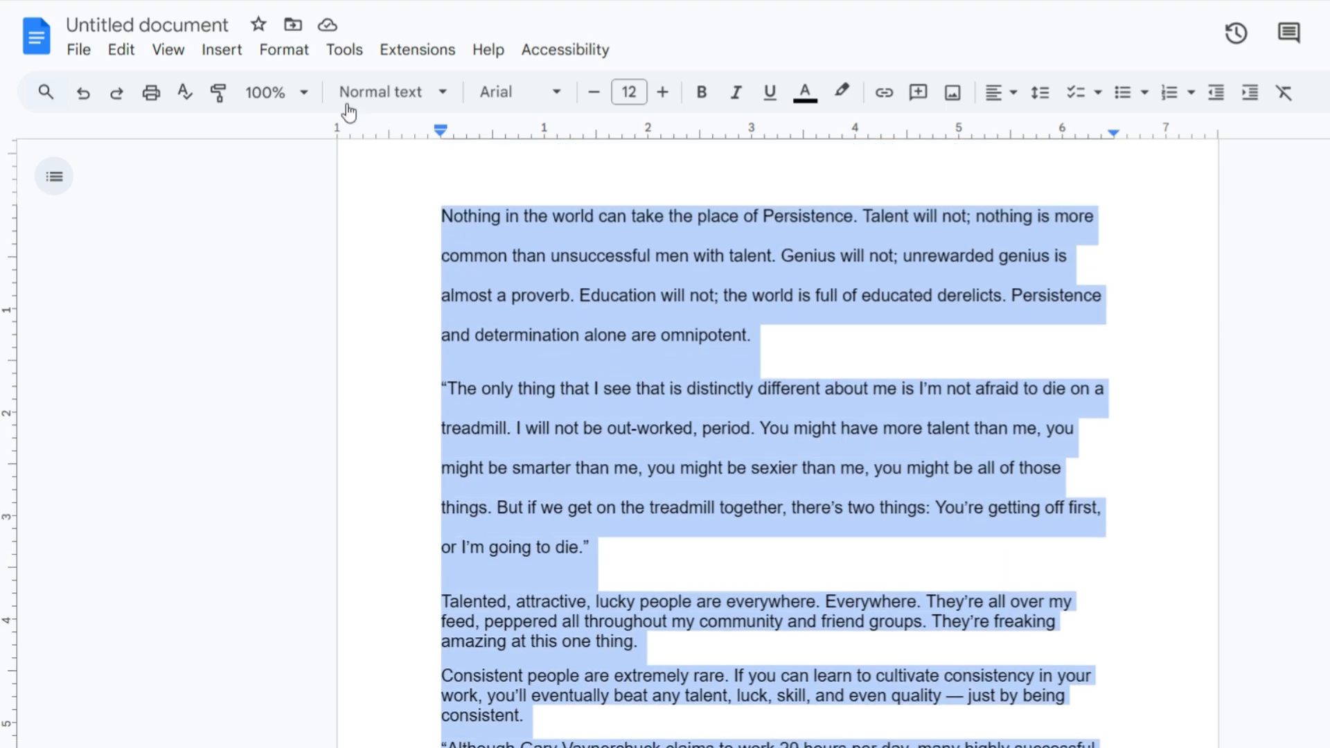
click(285, 49)
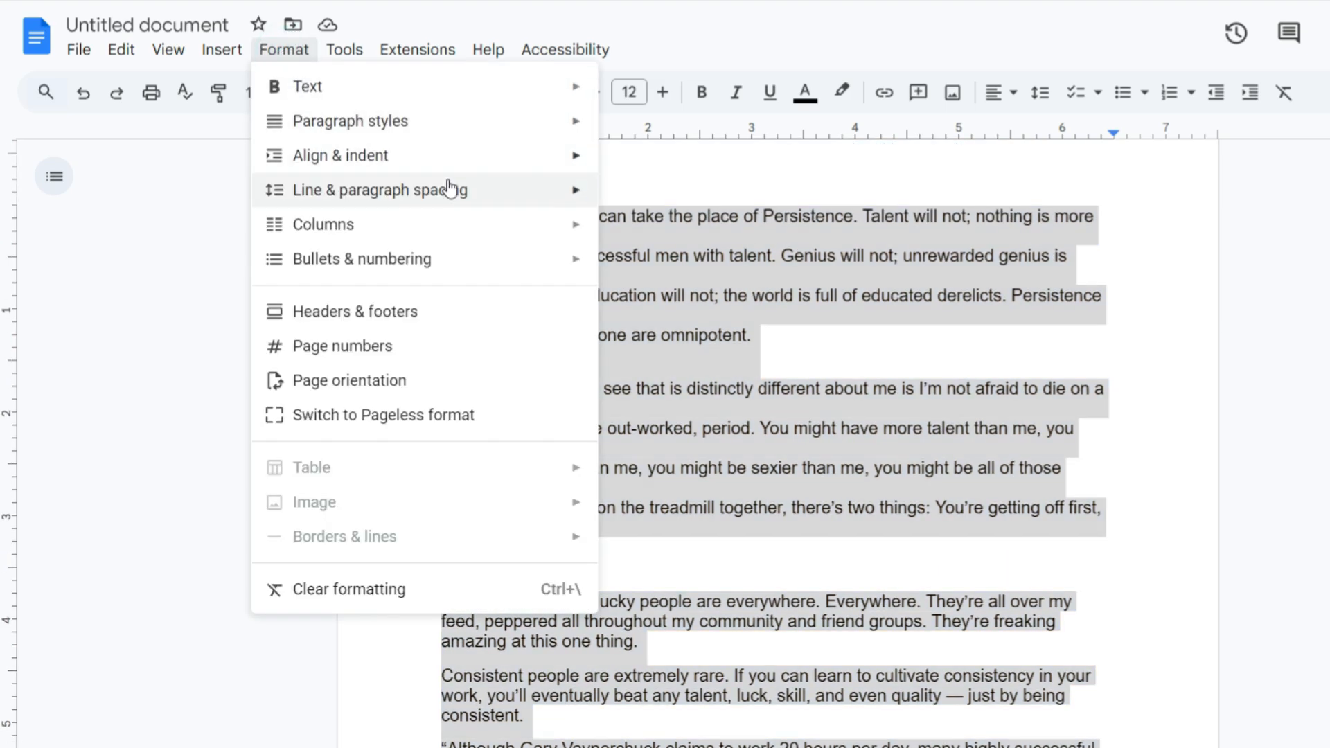
mouse_move(312, 202)
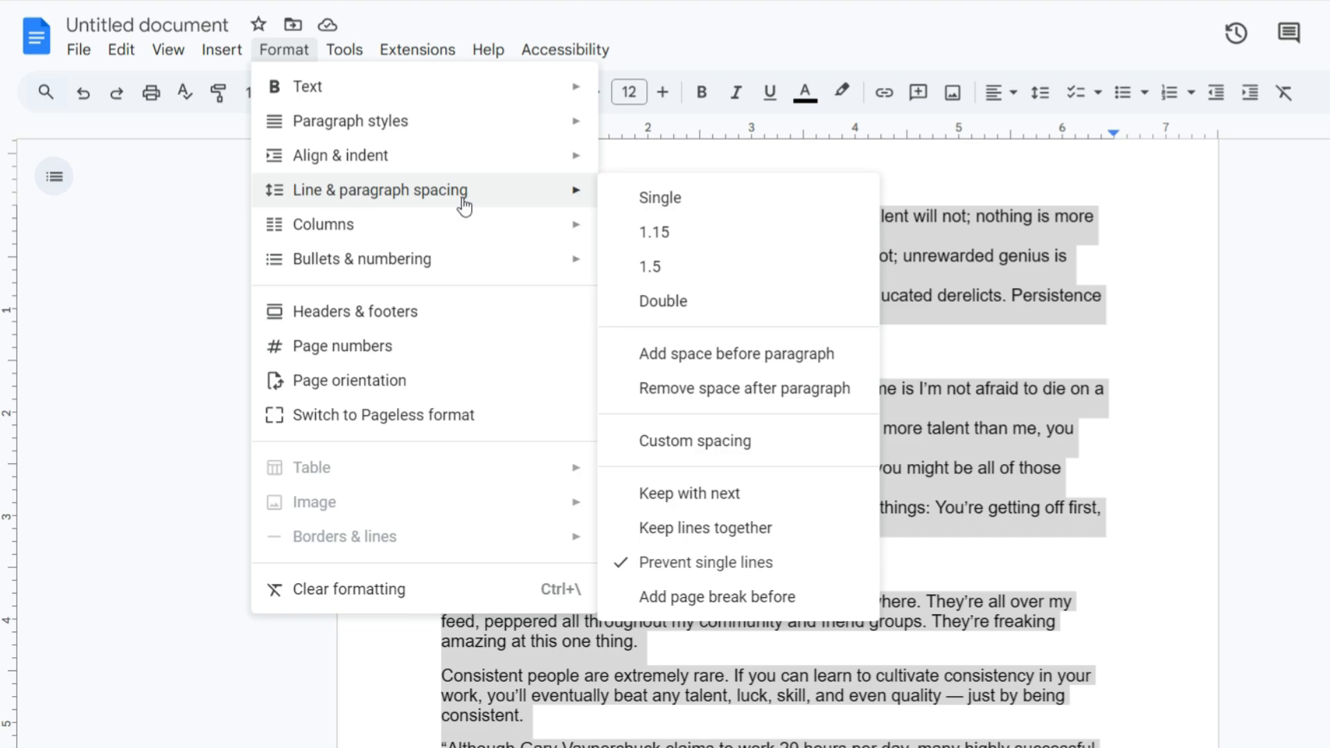
click(660, 300)
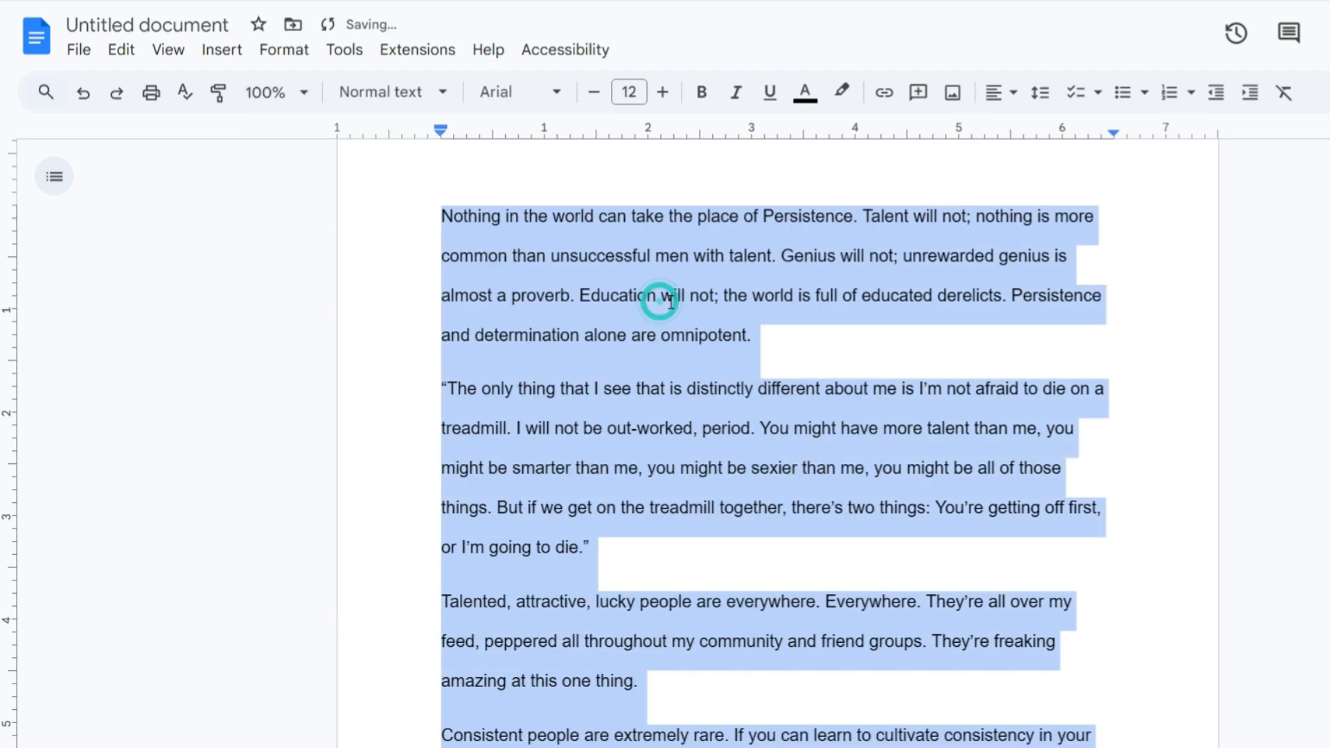
scroll(659, 301, up, 1)
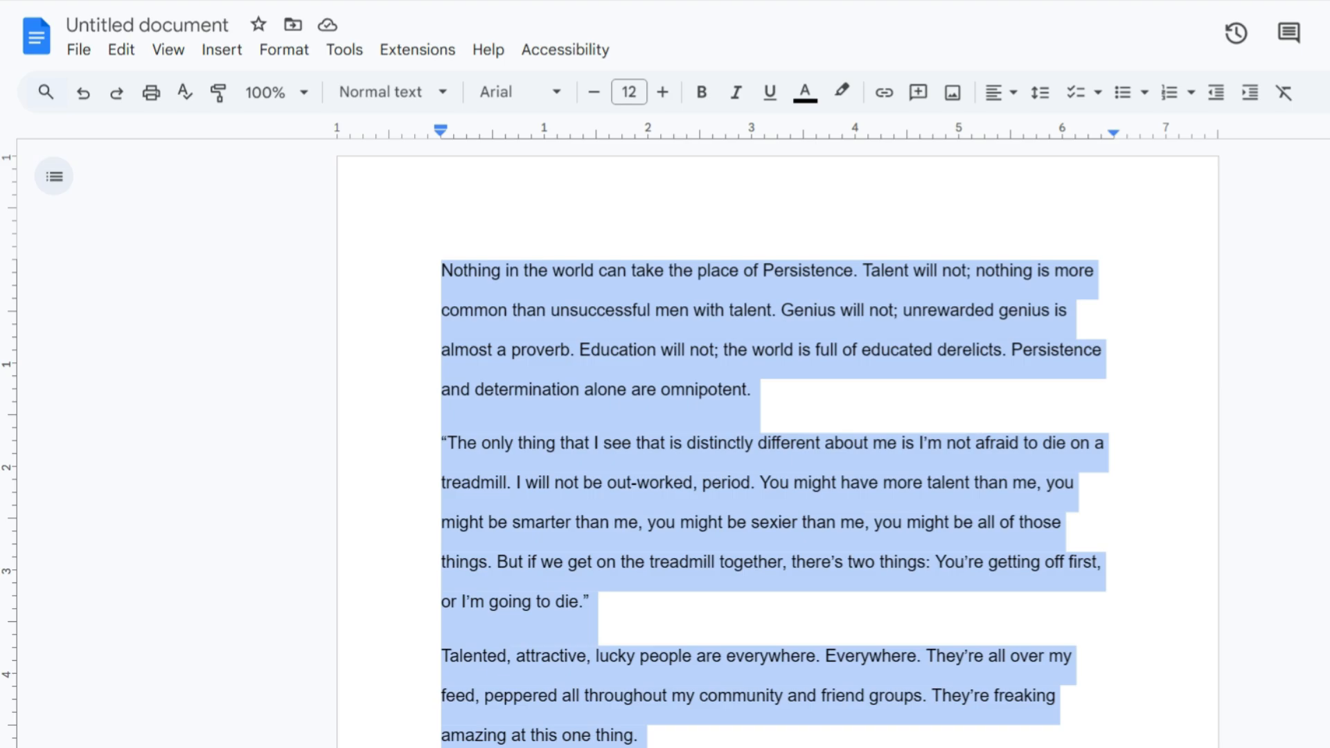
scroll(775, 444, down, 10)
scroll(776, 444, up, 12)
click(1139, 398)
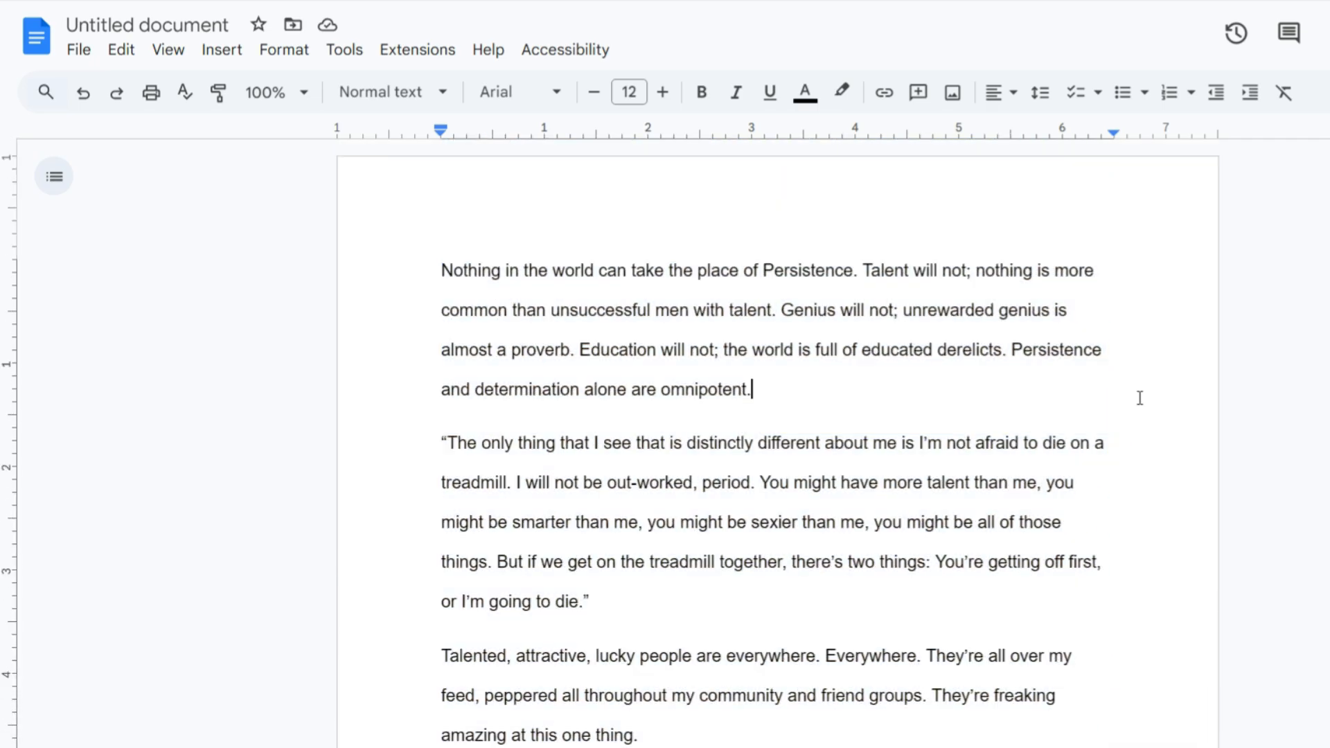
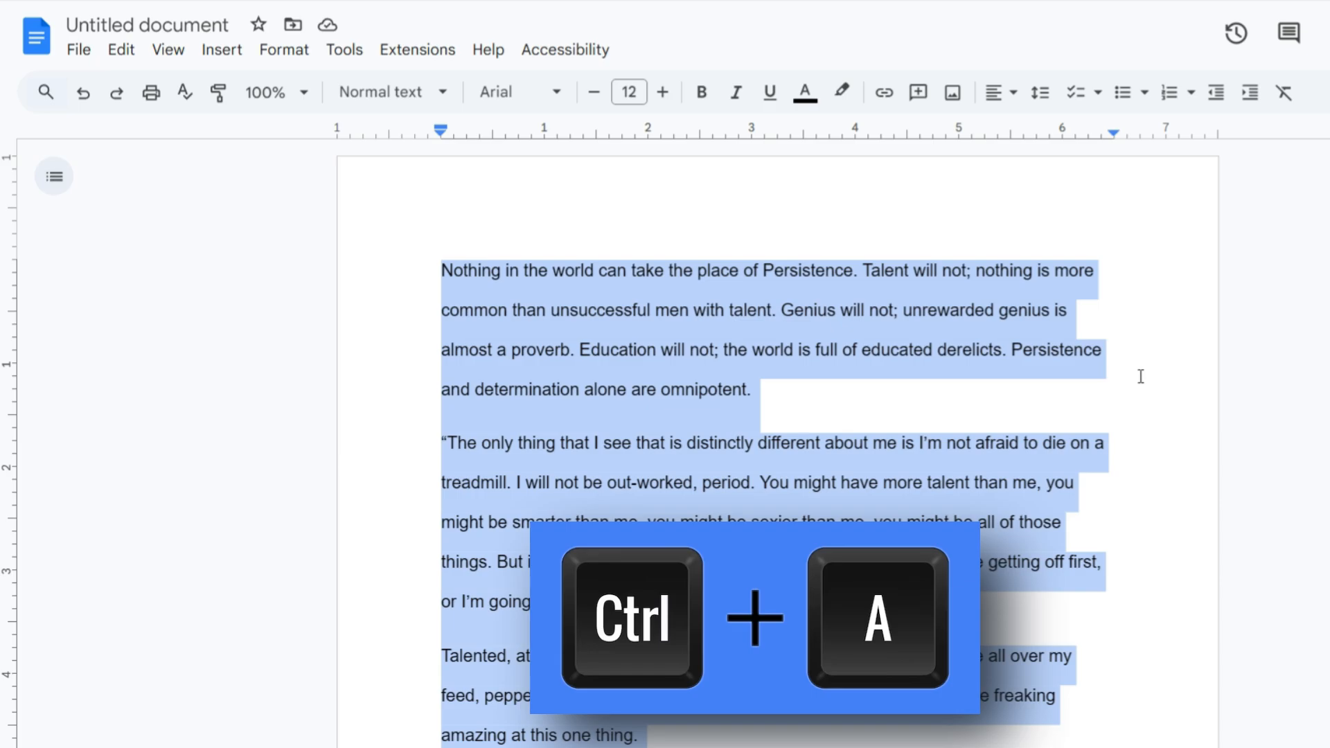
Select the whole document and apply a custom line spacing of 5
scroll(1282, 273, down, 10)
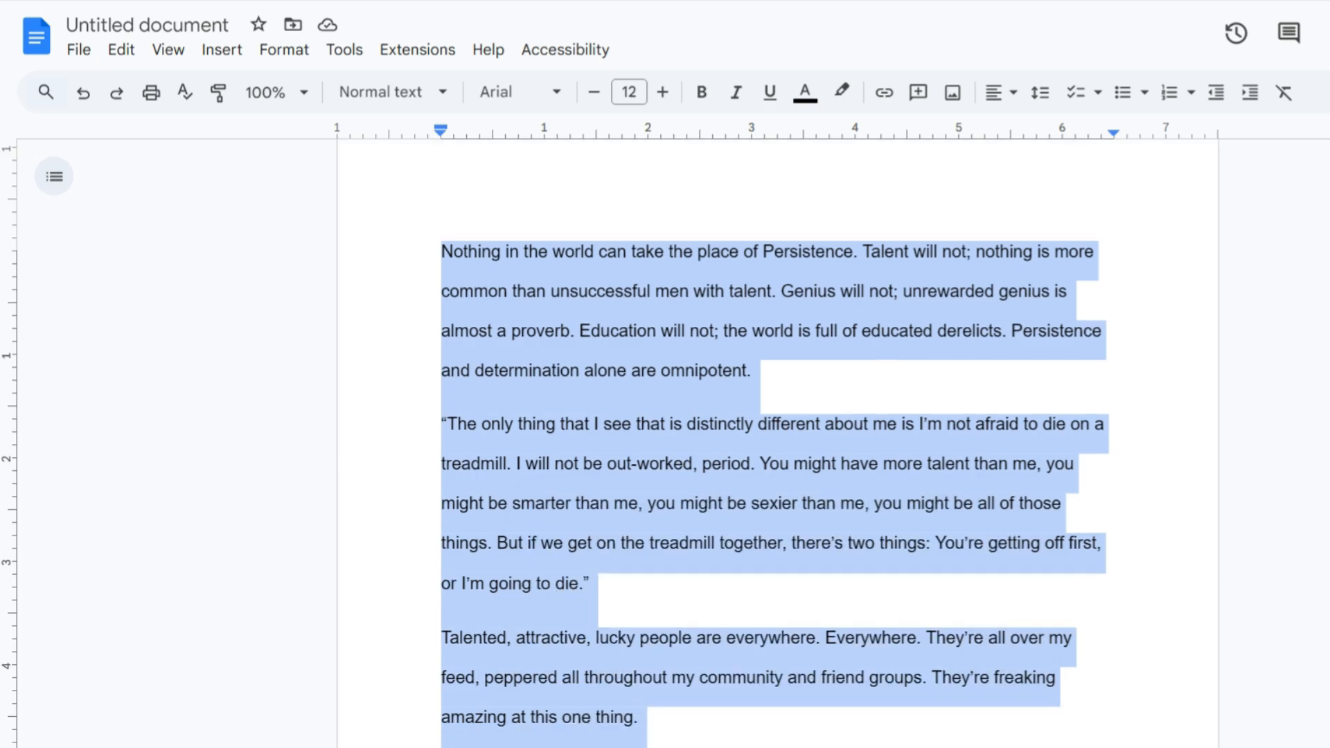
scroll(776, 444, up, 10)
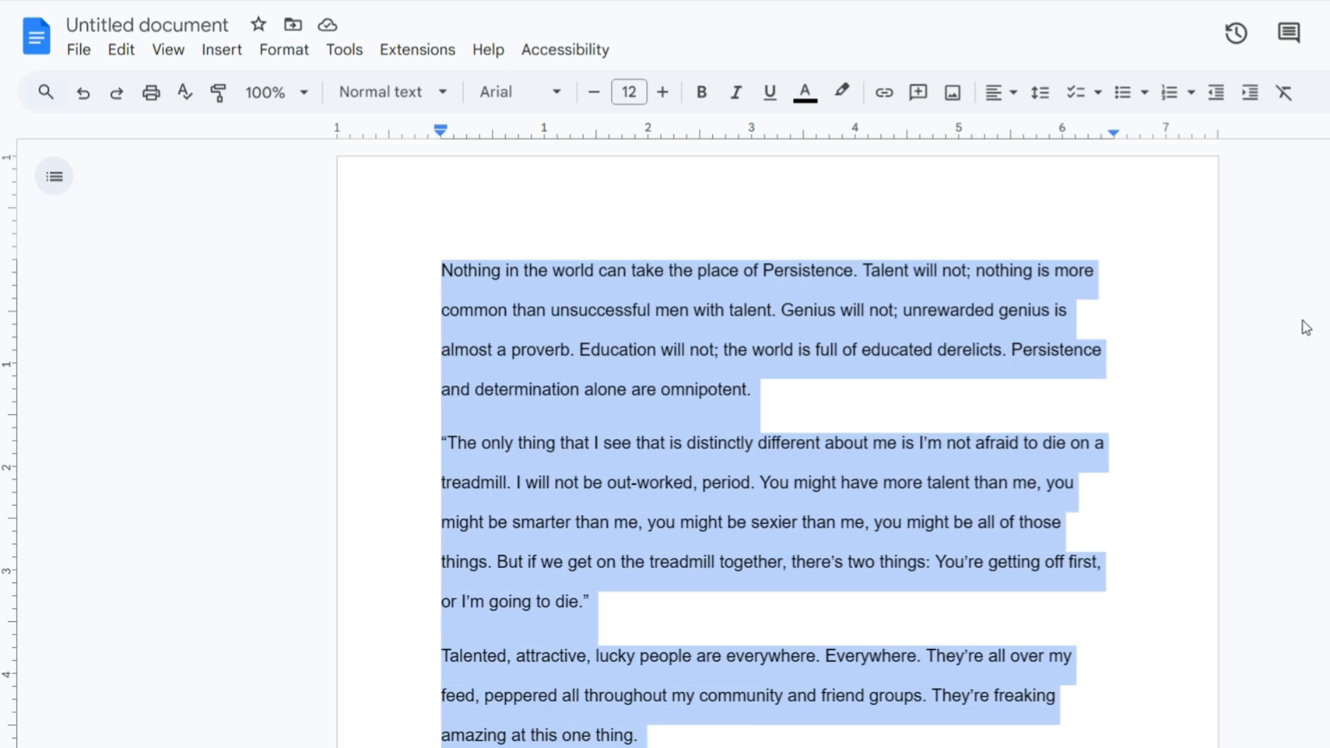
click(283, 51)
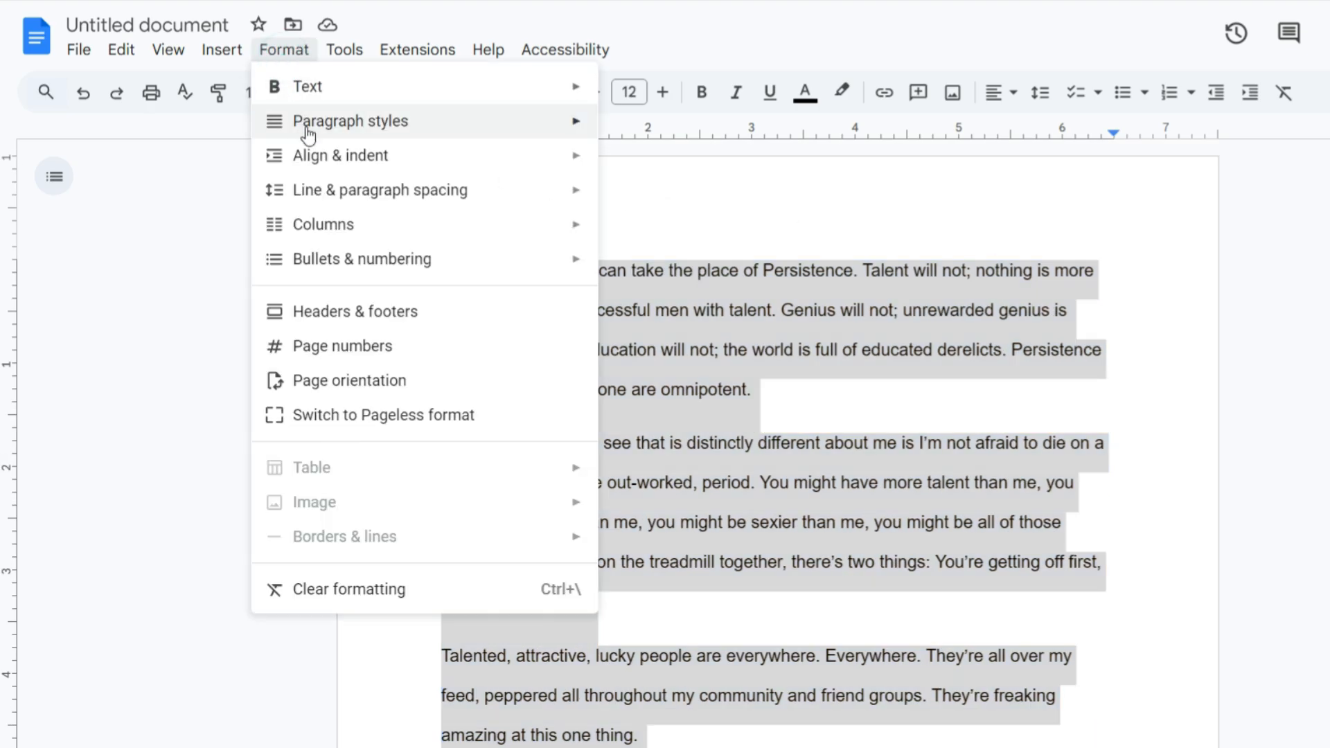
mouse_move(316, 200)
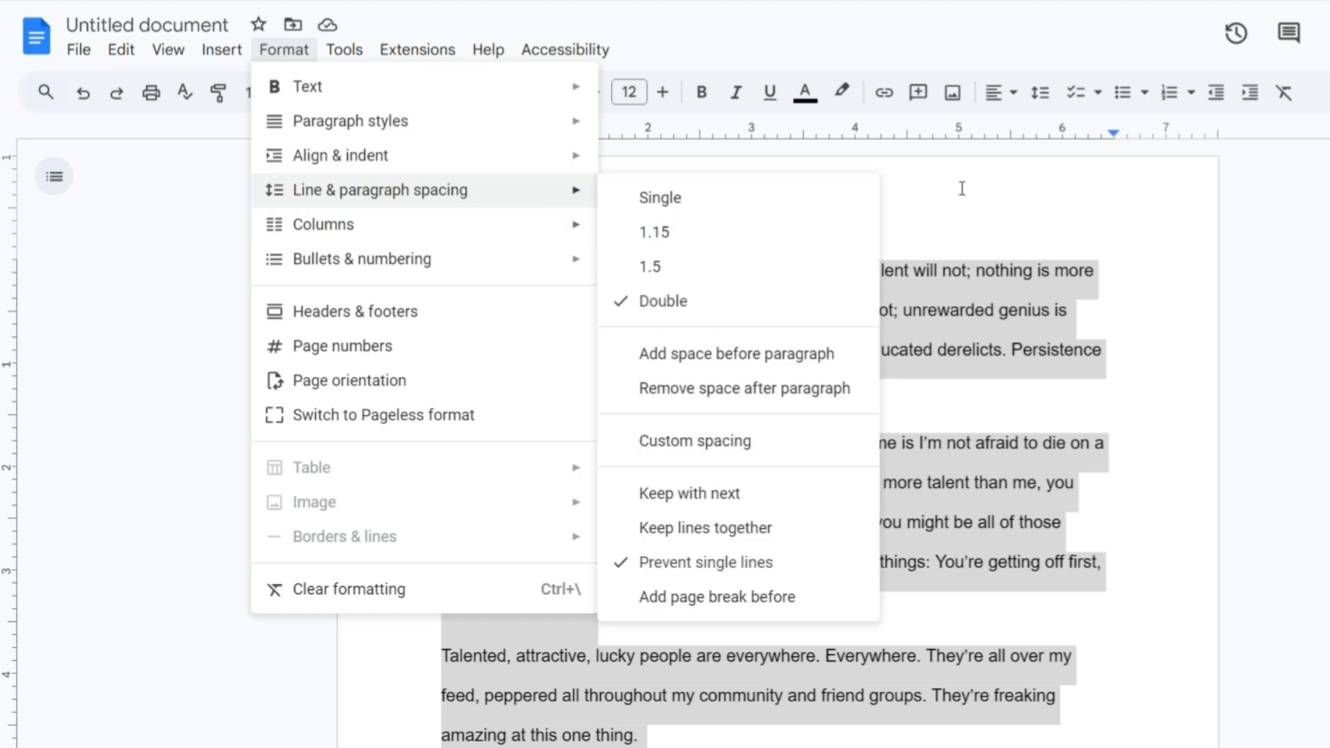
click(1039, 97)
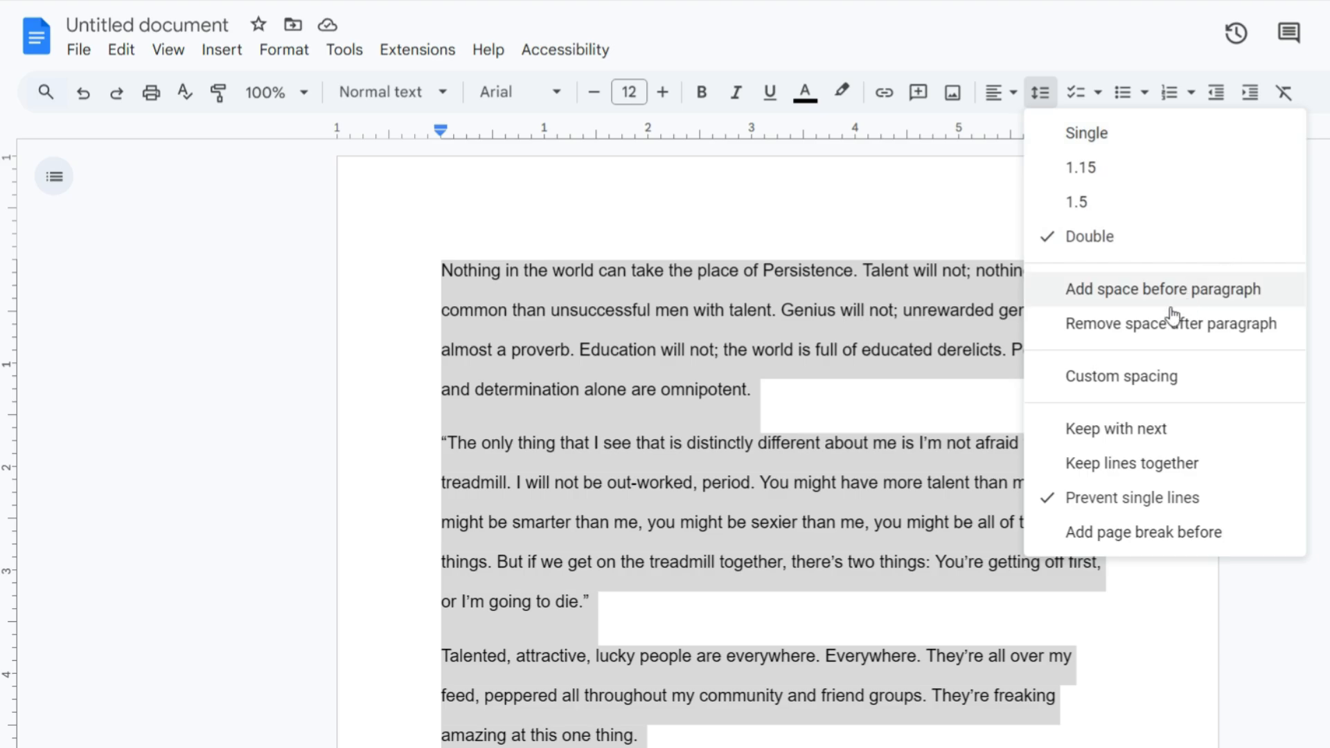
click(1106, 379)
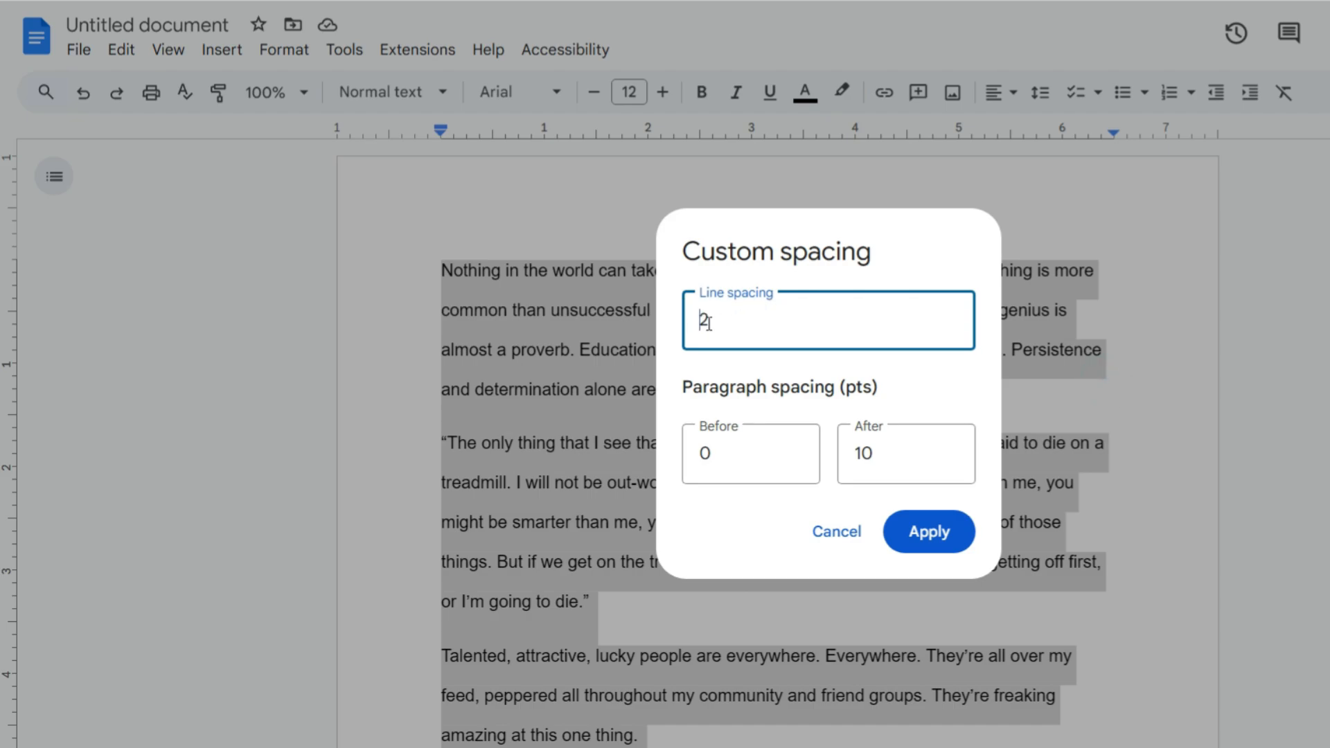
double_click(764, 324)
text(5)
click(933, 541)
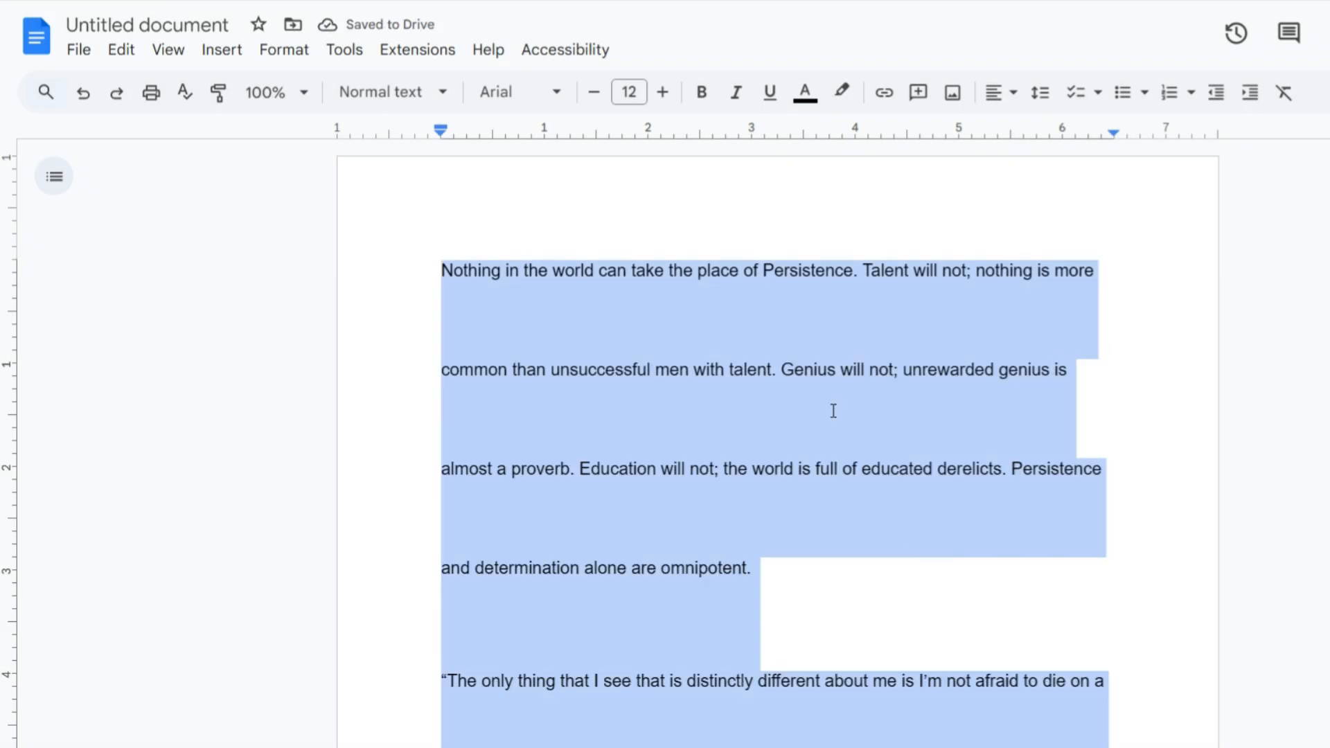
click(1117, 410)
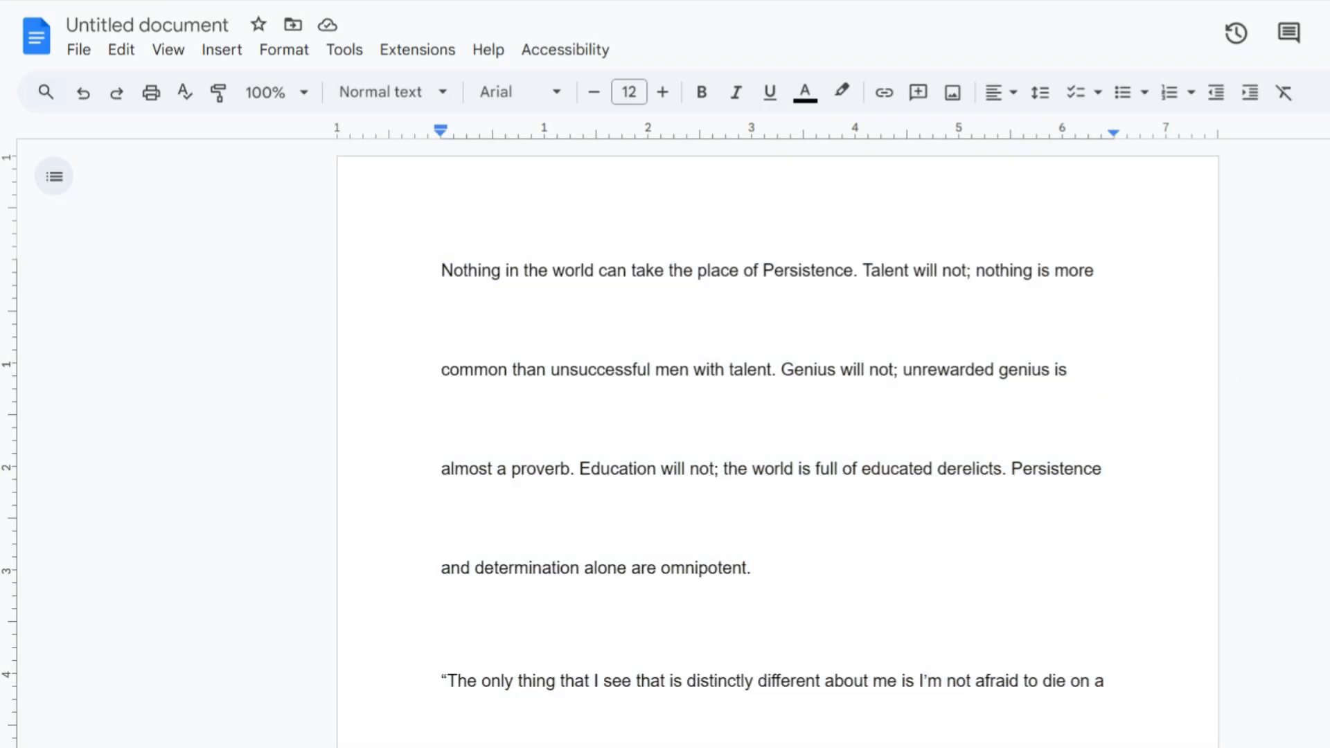
scroll(777, 444, down, 20)
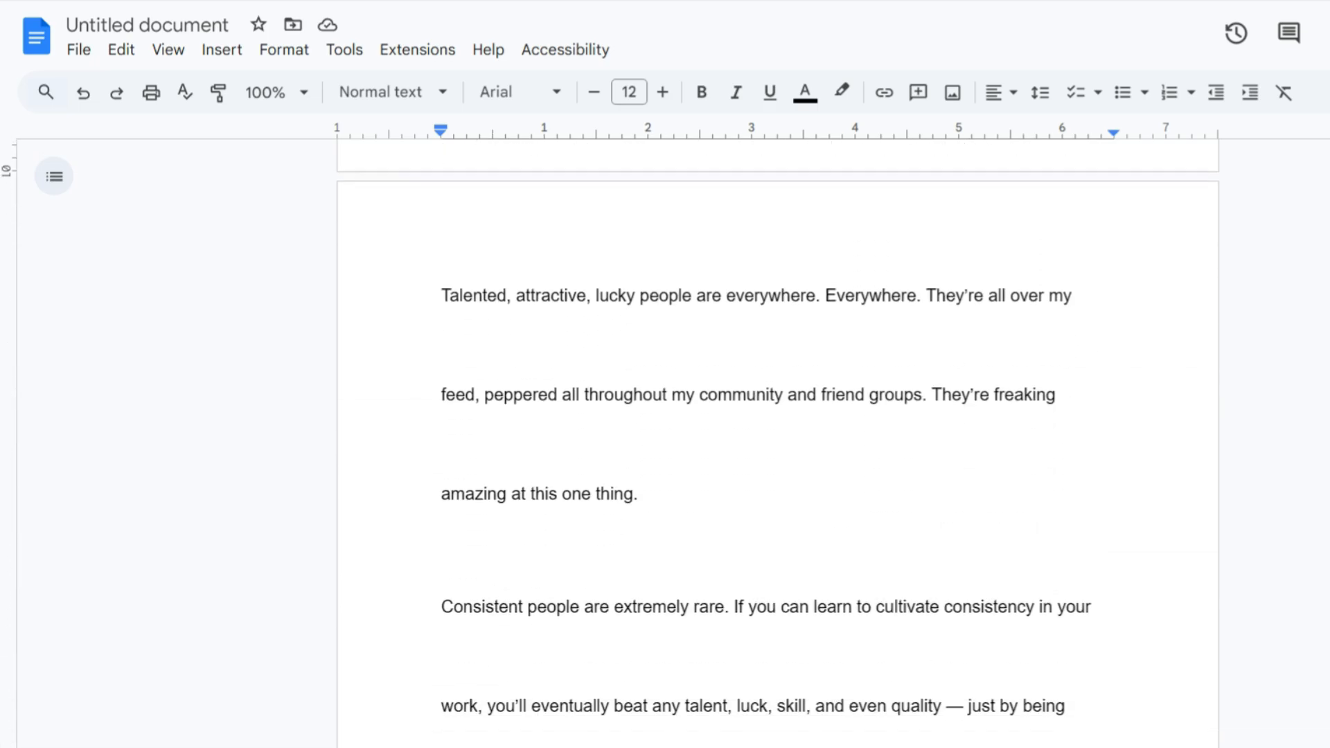
scroll(1112, 515, up, 15)
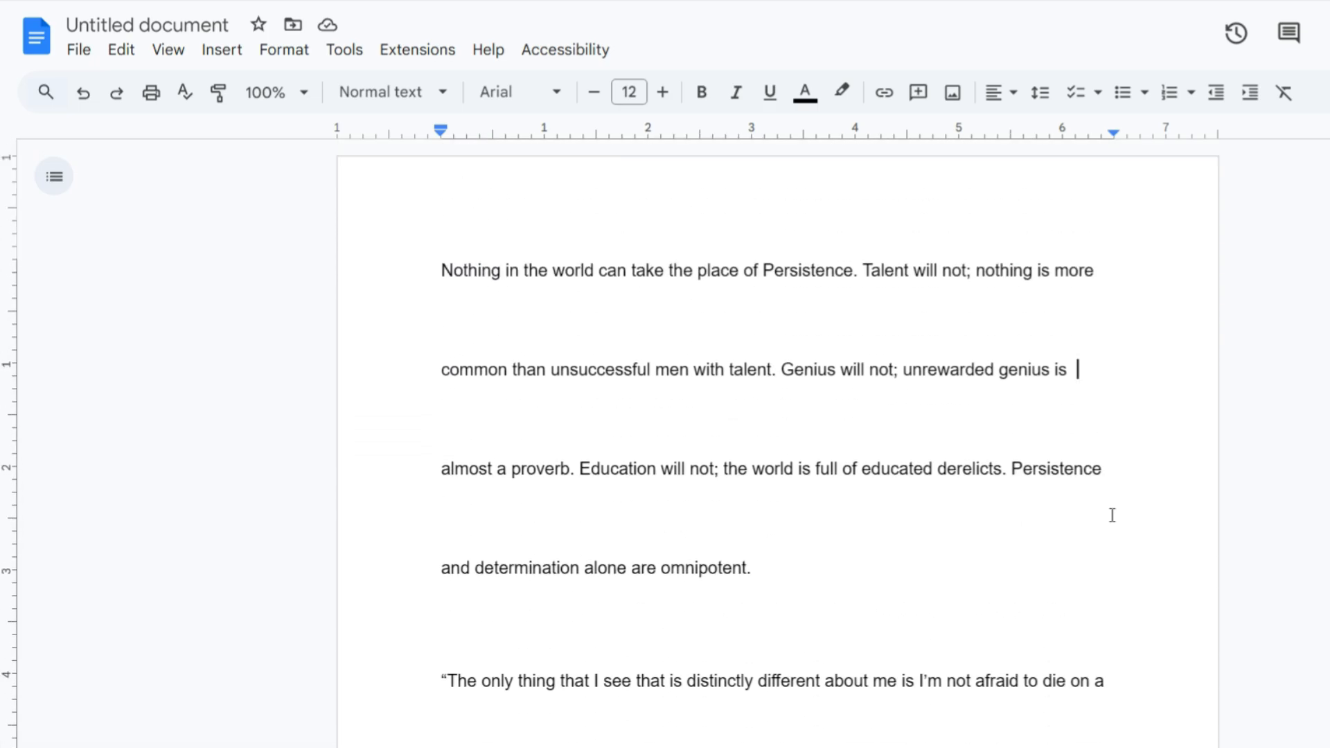
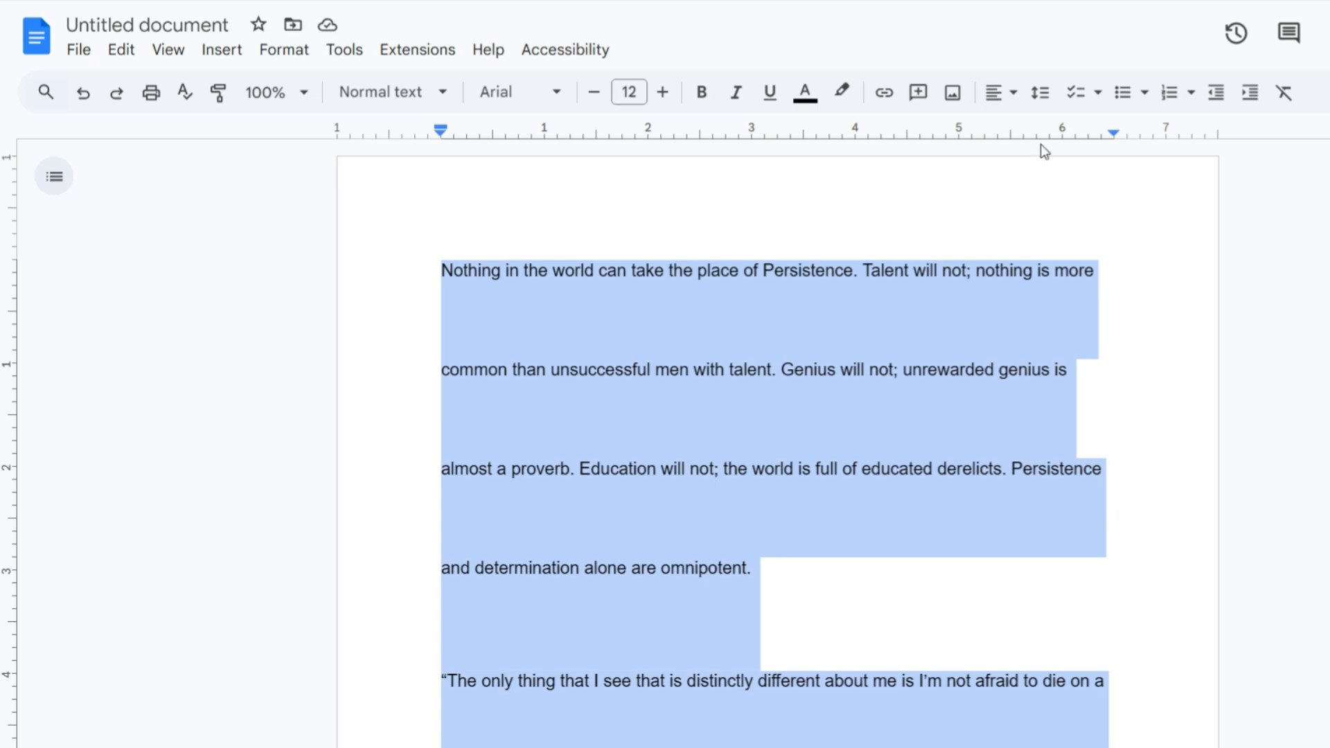
Select all the text and apply Double line spacing, followed by Single
click(1041, 104)
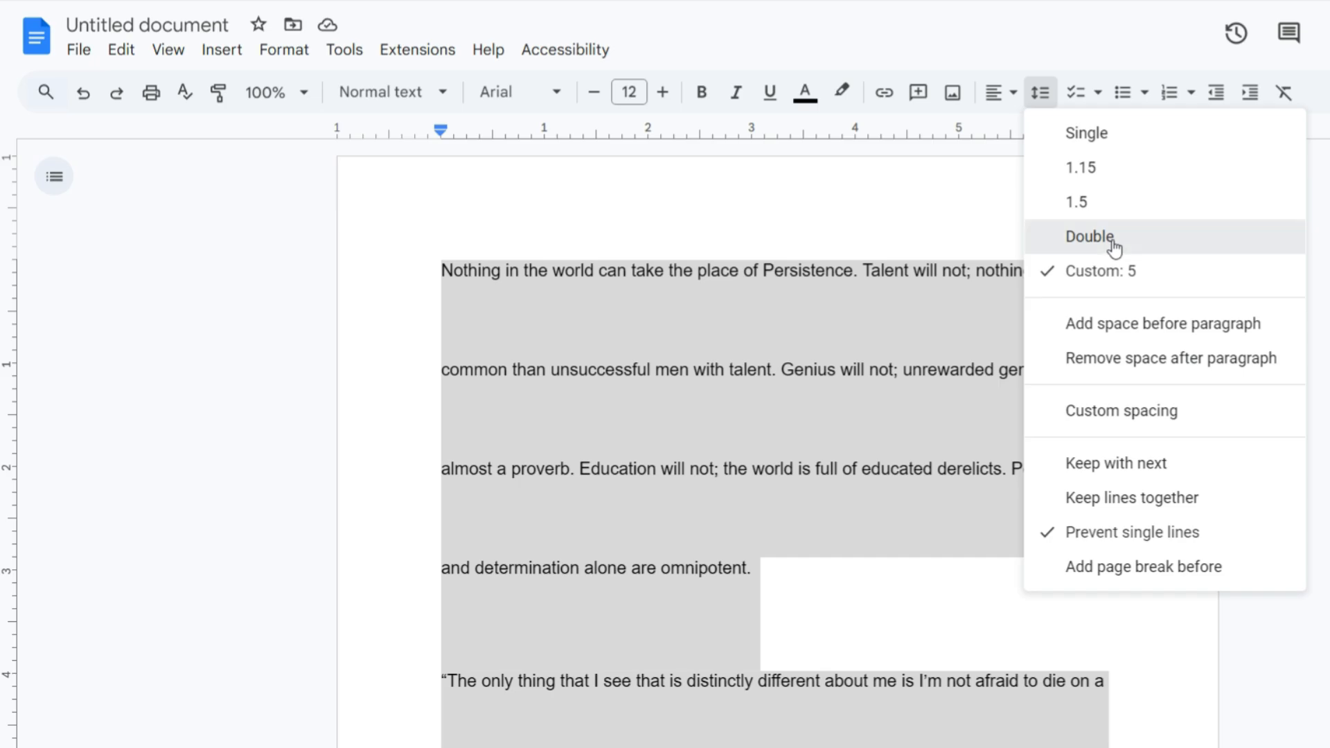
click(1111, 238)
click(1040, 92)
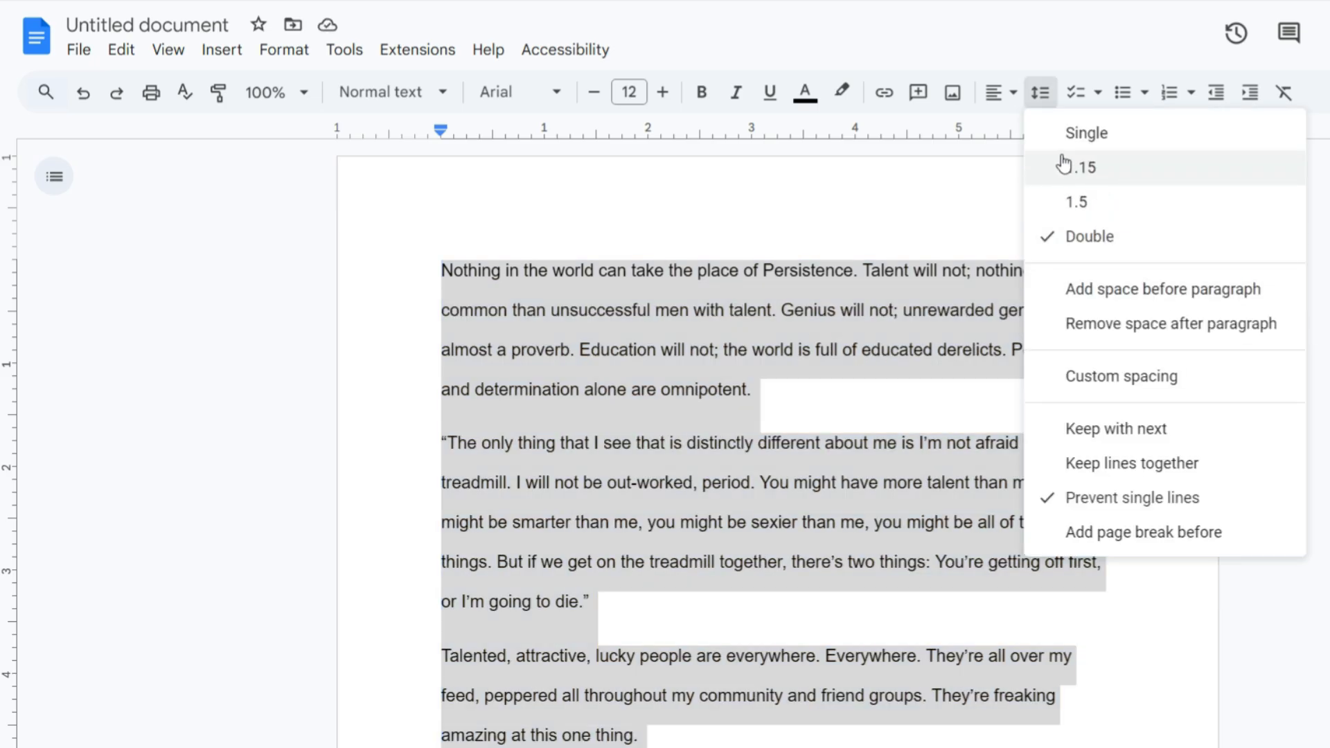
click(1088, 135)
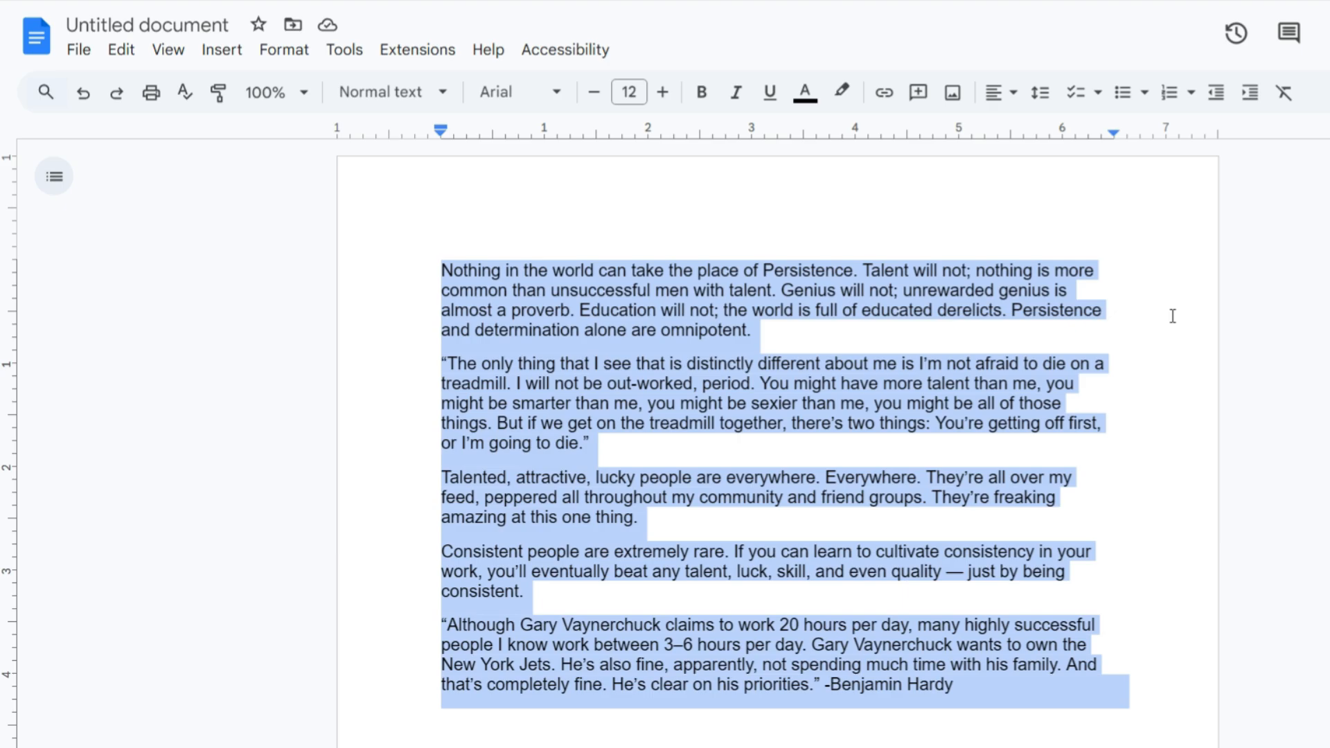
Switch the selected text back to Double line spacing and clear the selection
click(1040, 92)
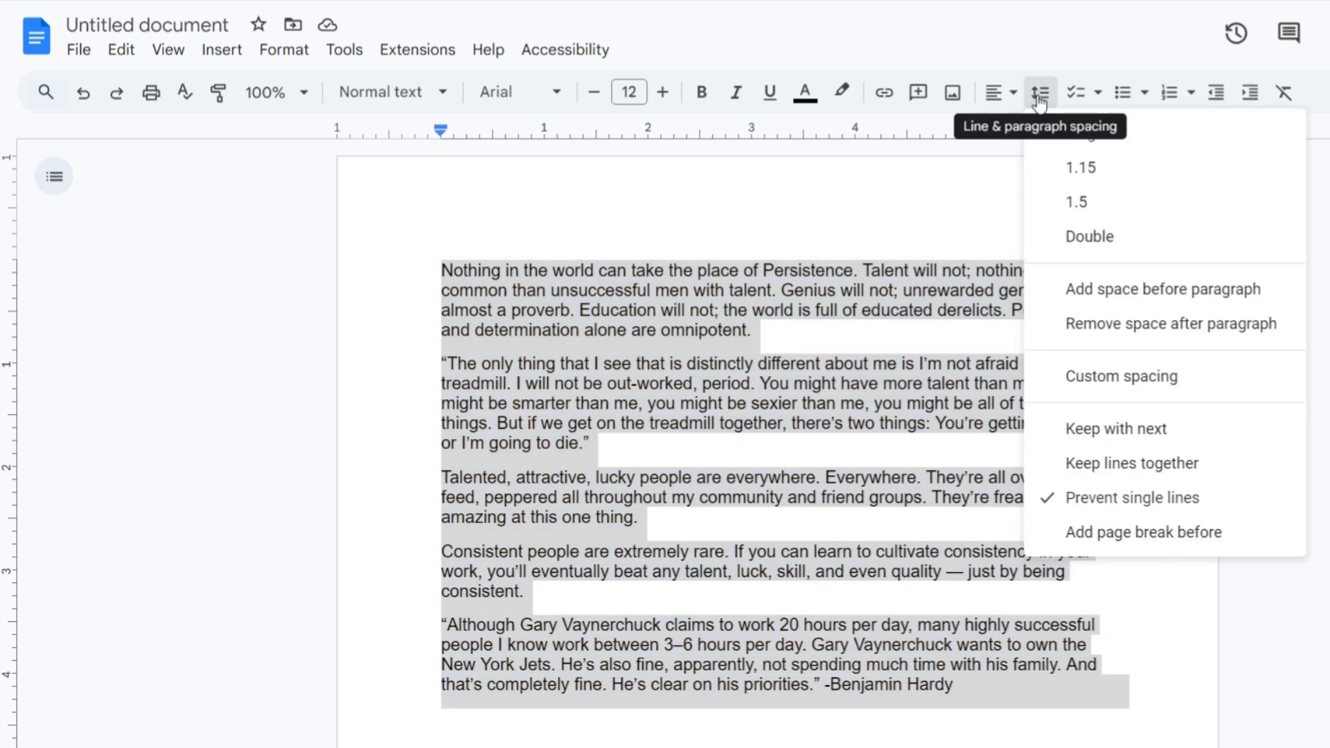
click(1101, 235)
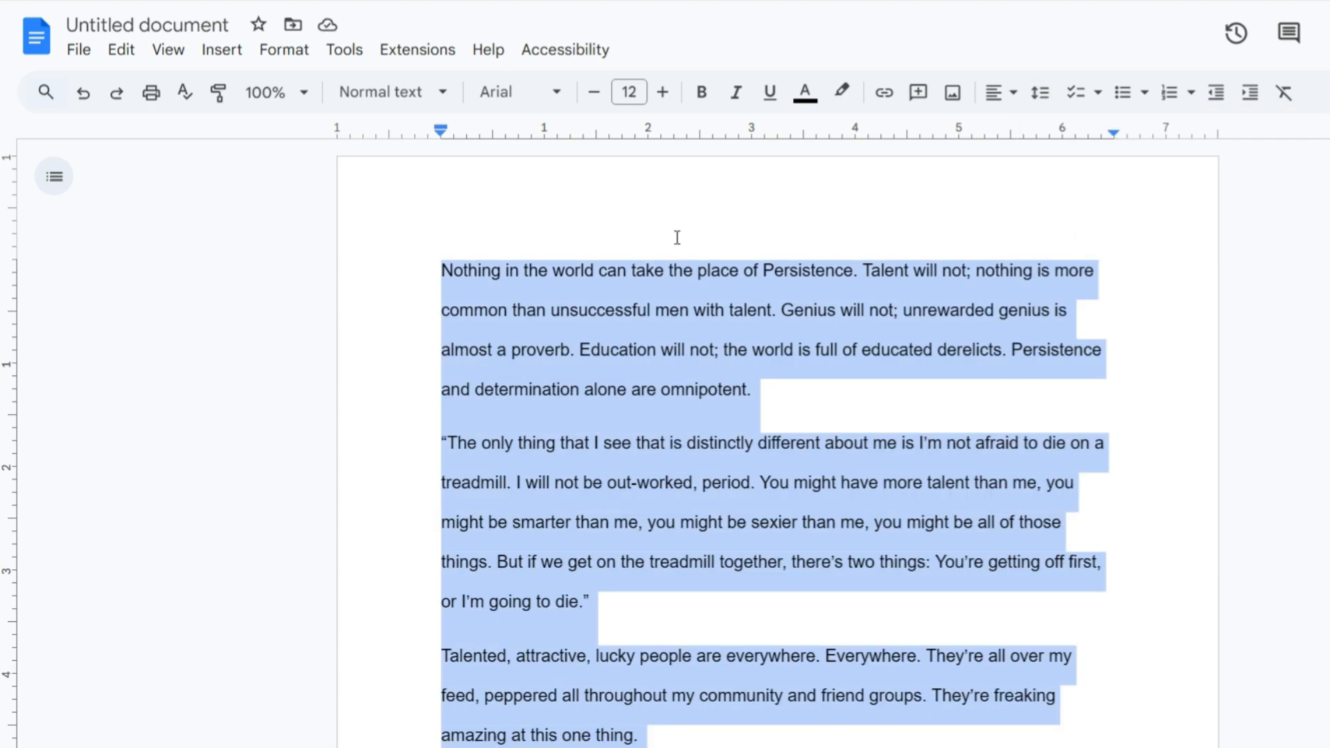
click(1167, 460)
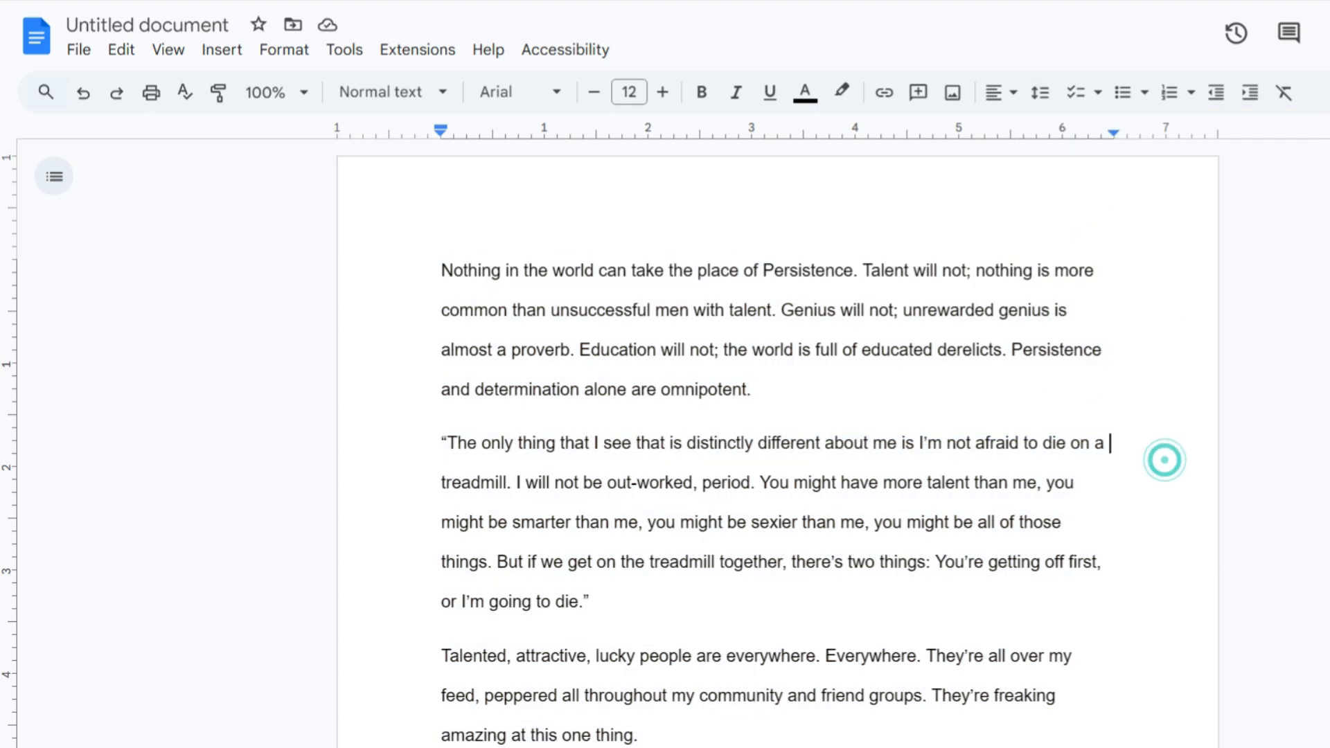
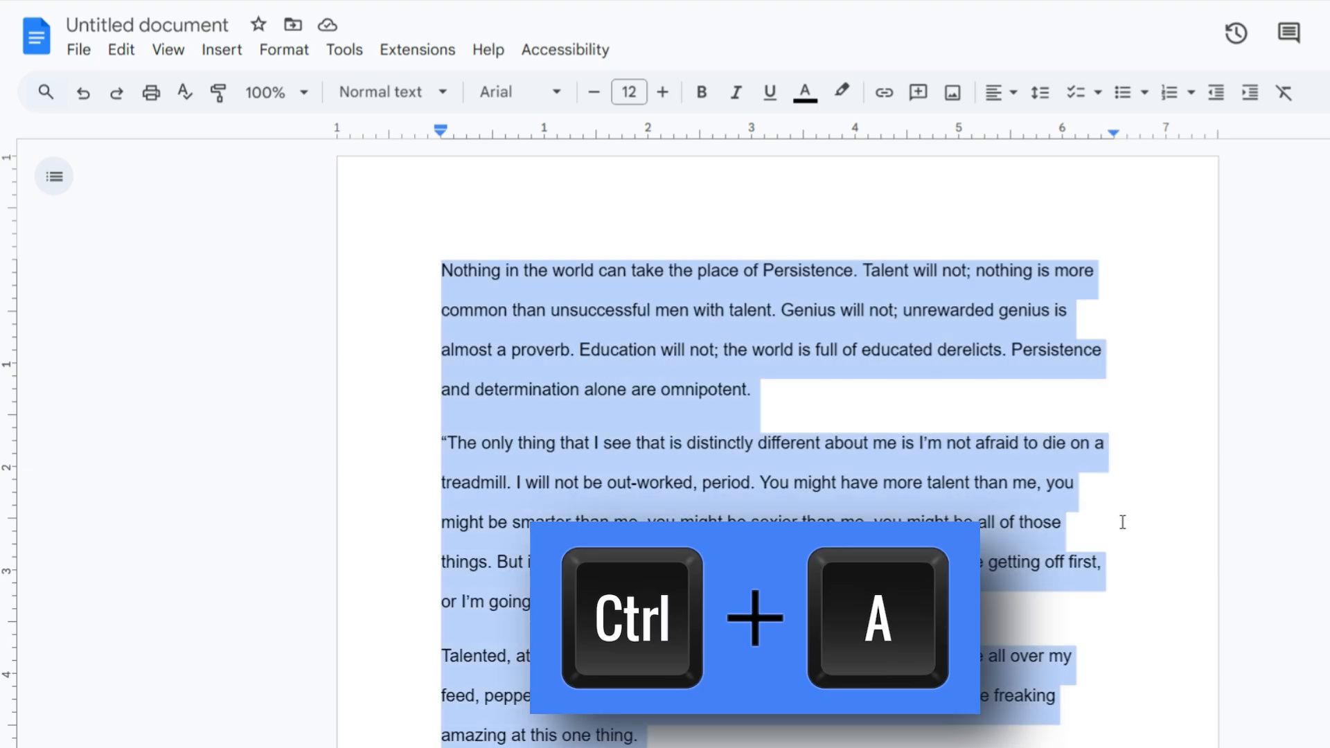
Check that the fully selected text uses Double line spacing and update the Normal text style to match it
scroll(778, 443, down, 15)
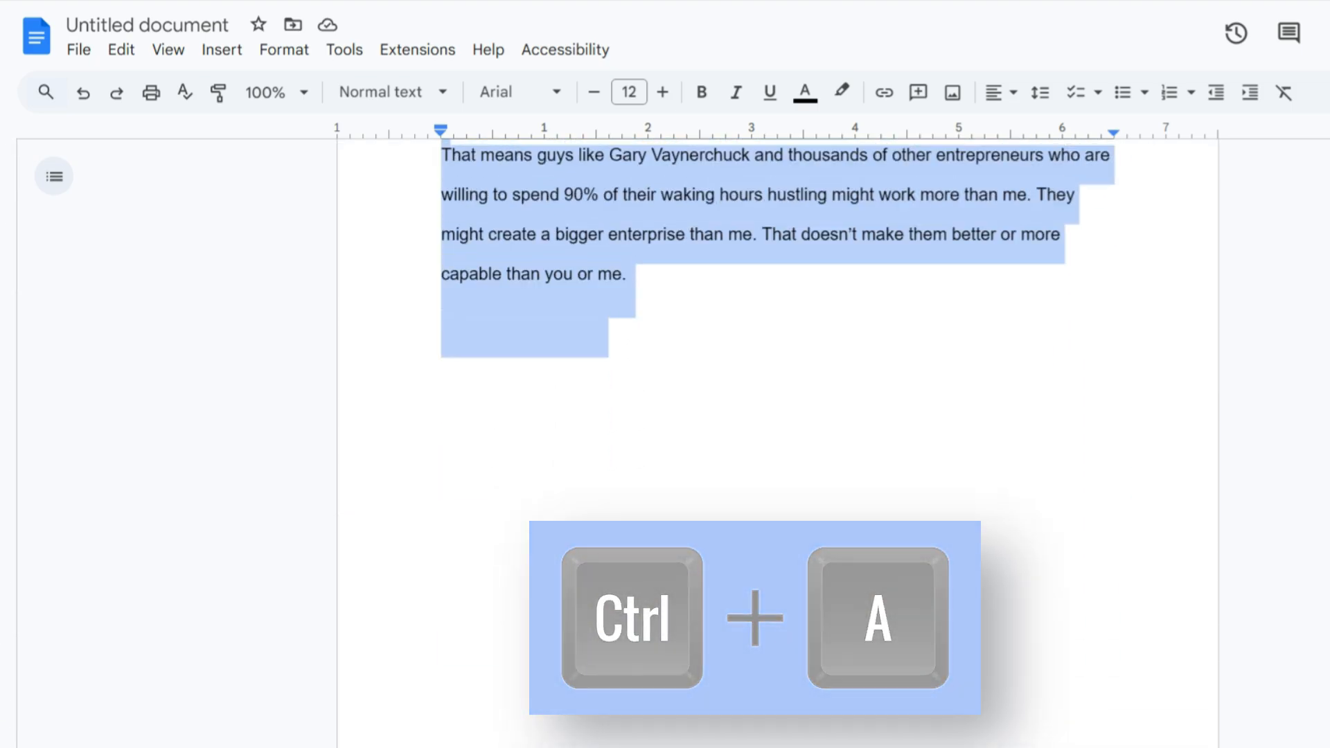
scroll(778, 444, up, 15)
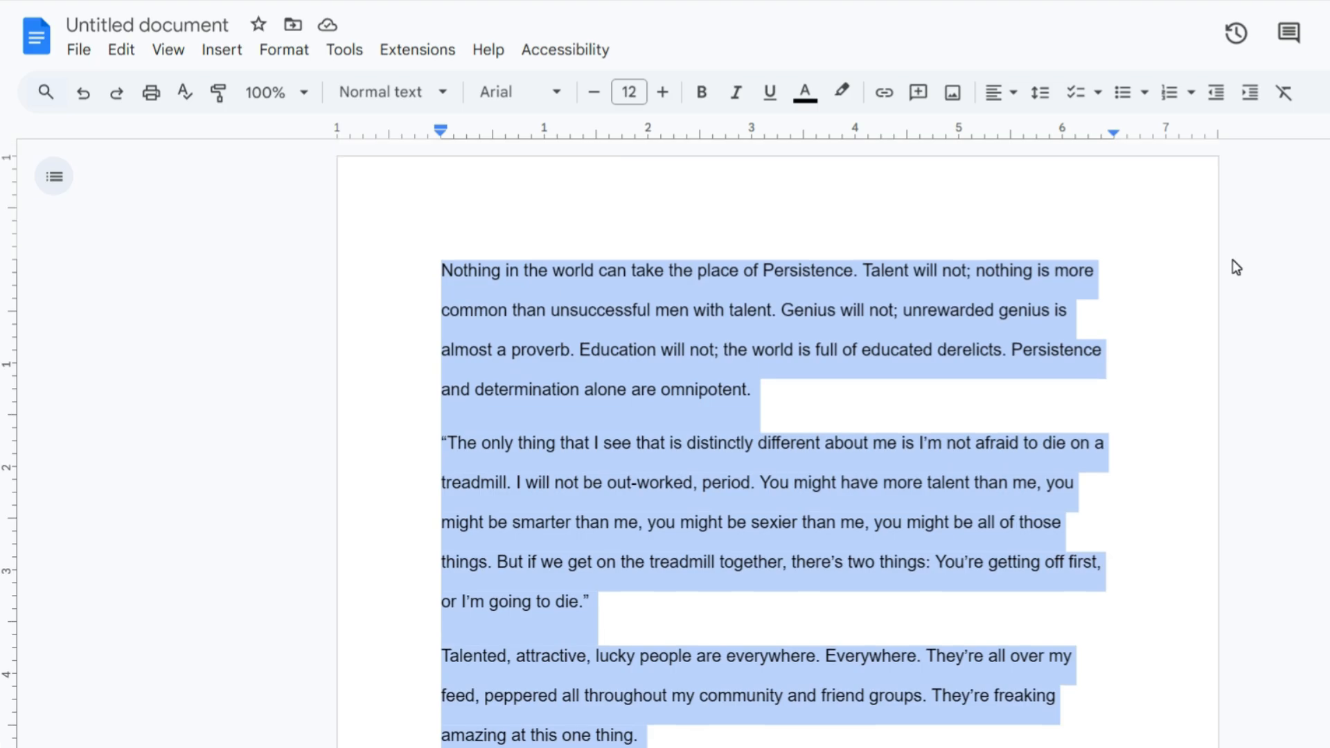
click(1040, 97)
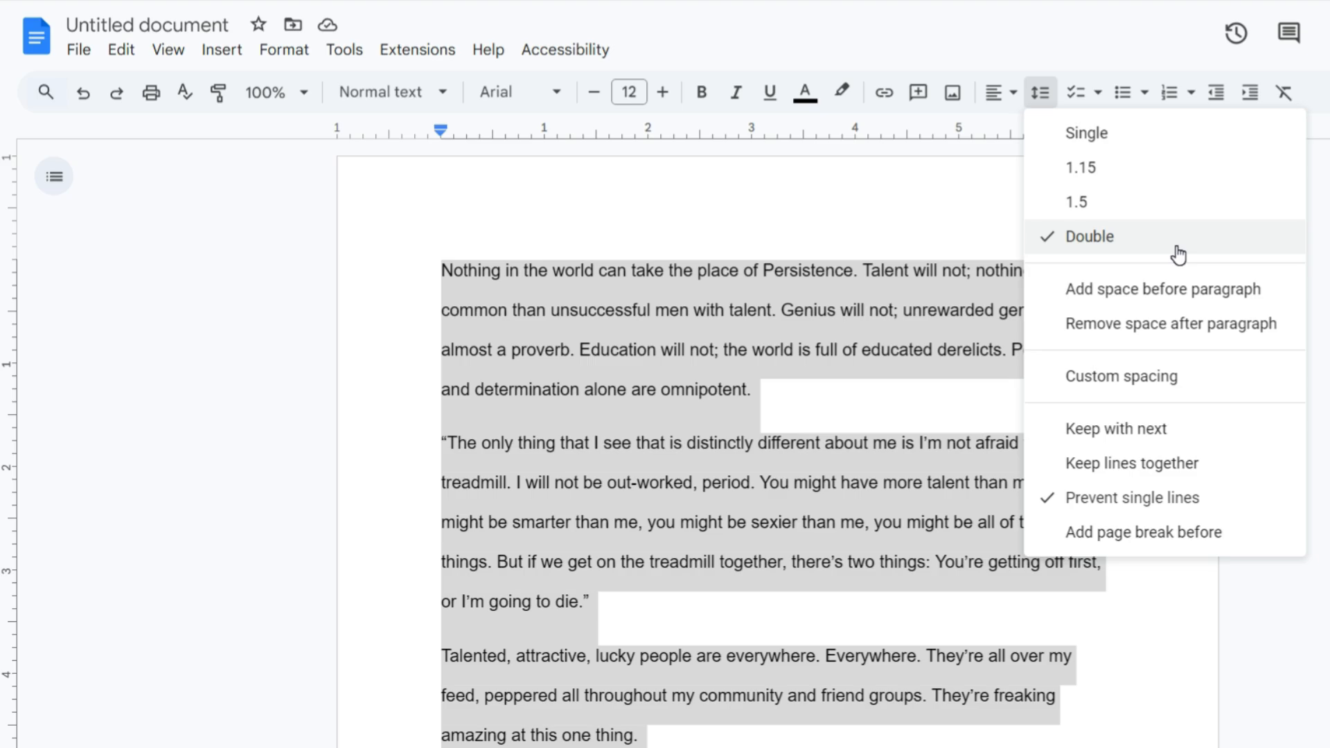
click(423, 97)
mouse_move(437, 139)
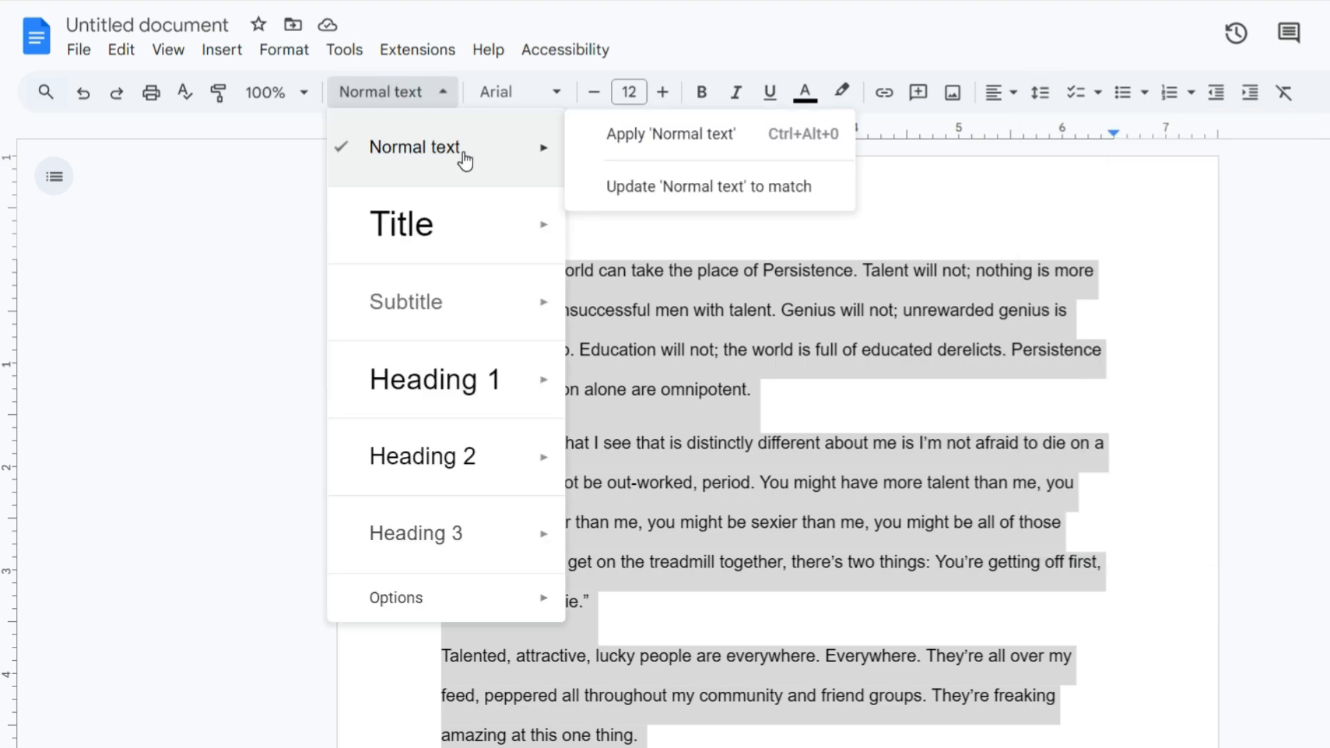
click(712, 187)
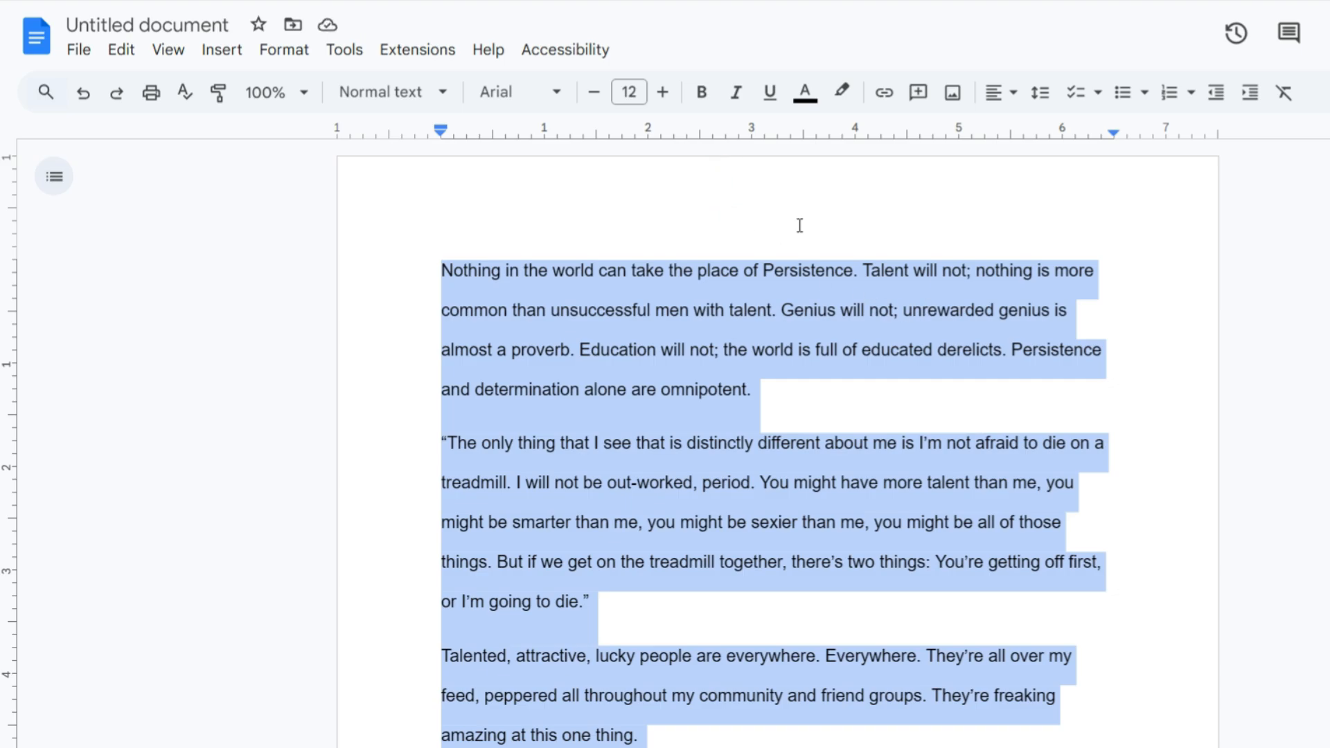
Save the document's current paragraph styles as the default styles for new documents
click(399, 96)
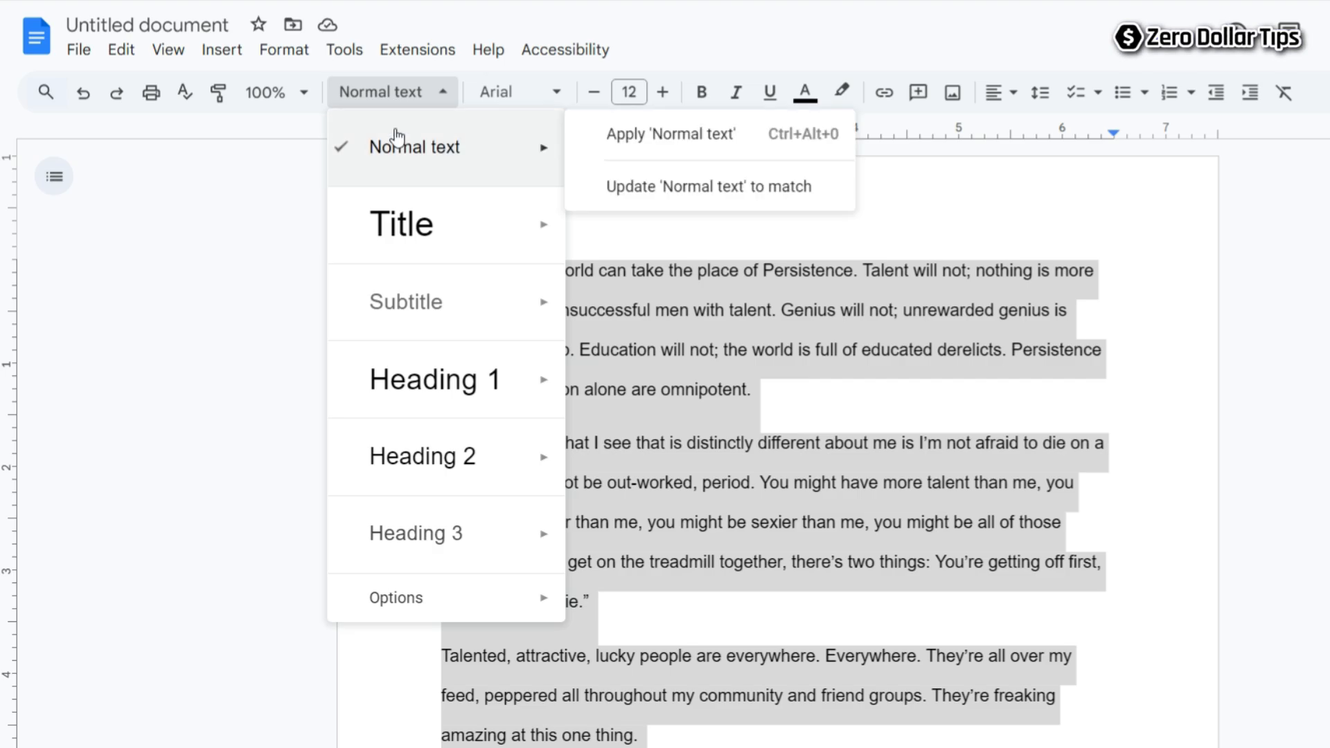
mouse_move(460, 605)
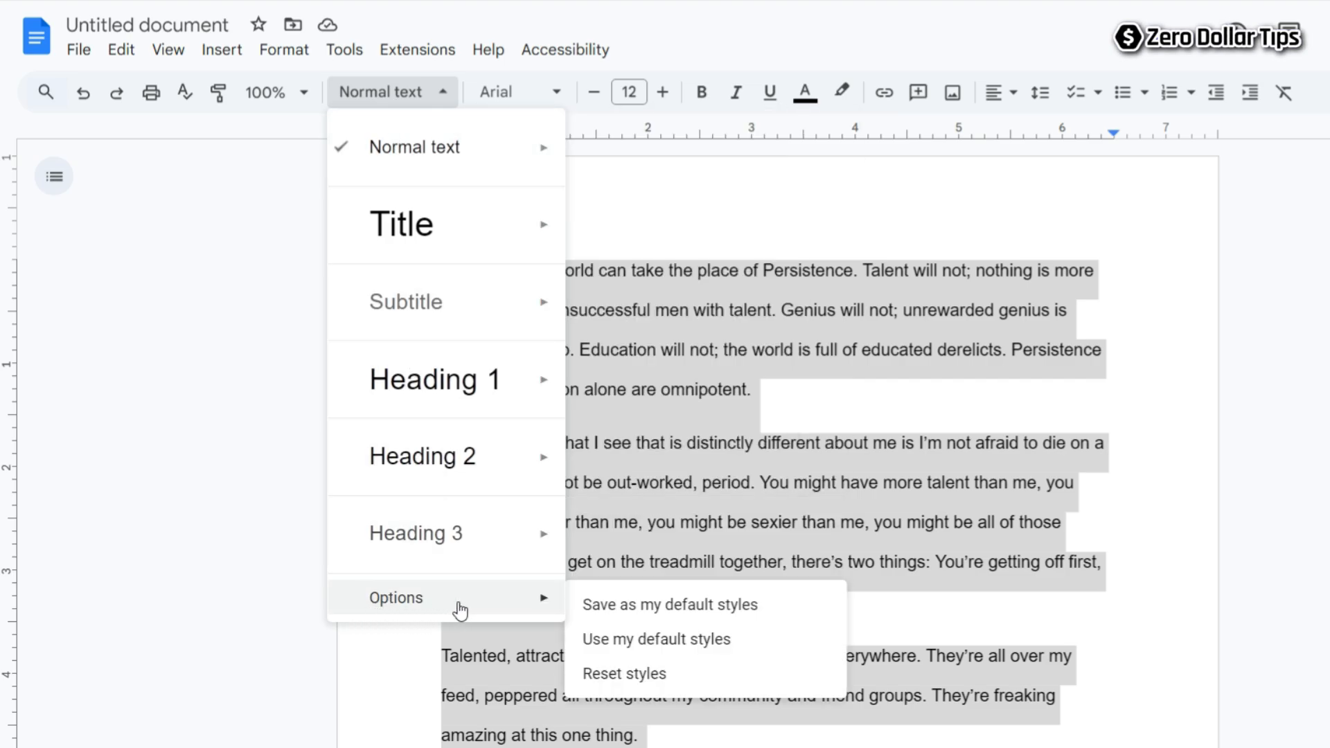
click(420, 598)
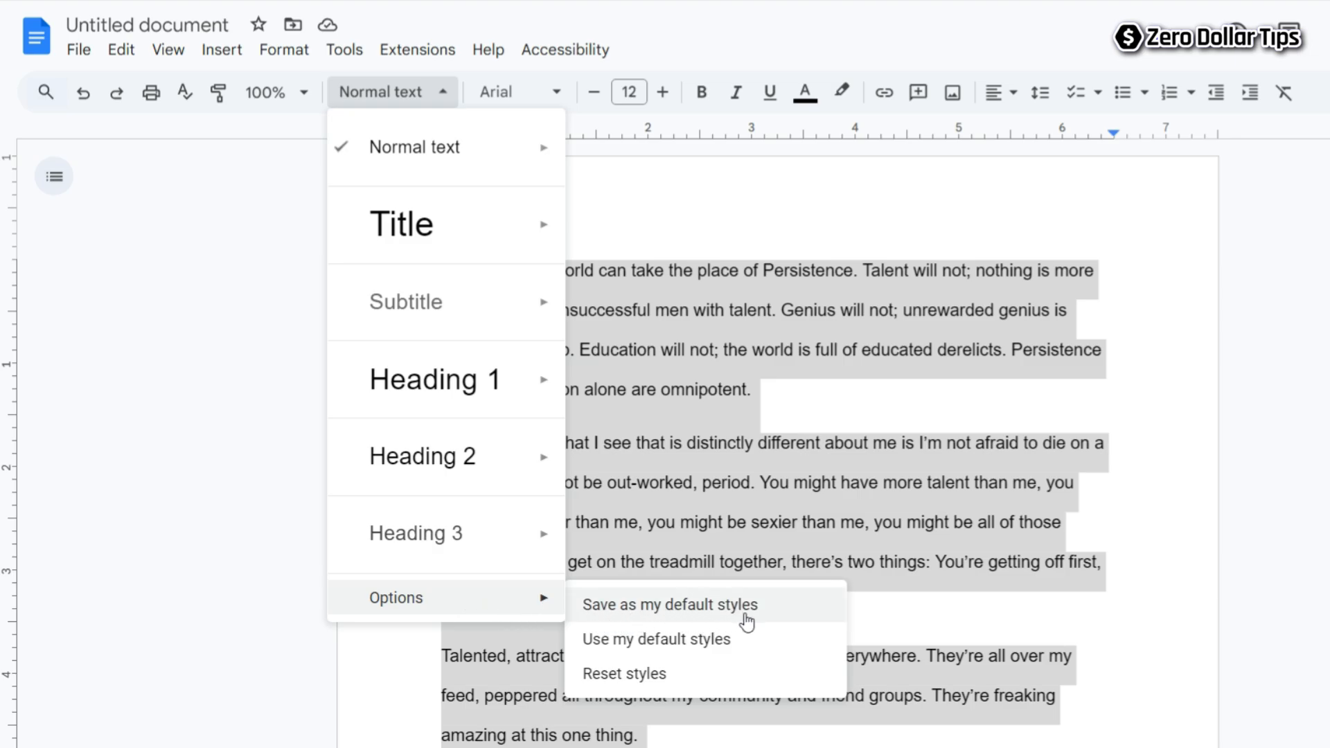
click(683, 607)
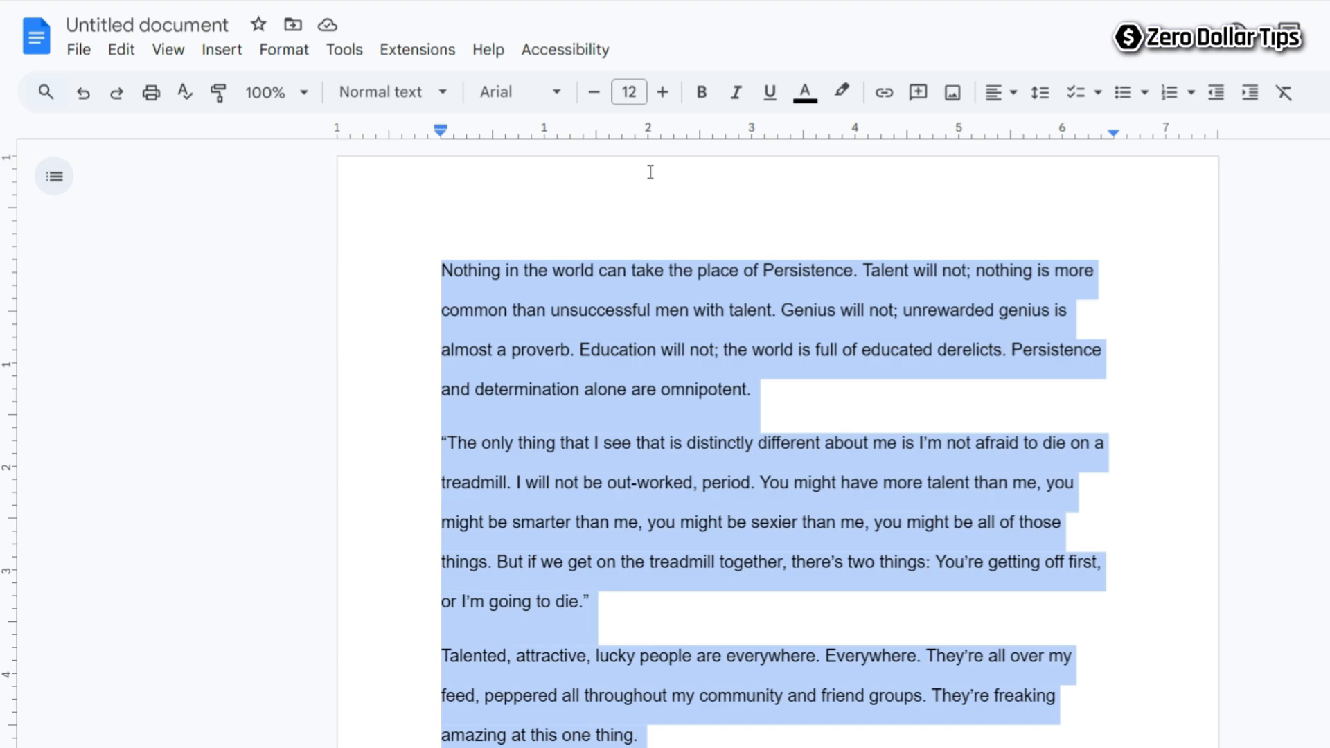
click(1273, 365)
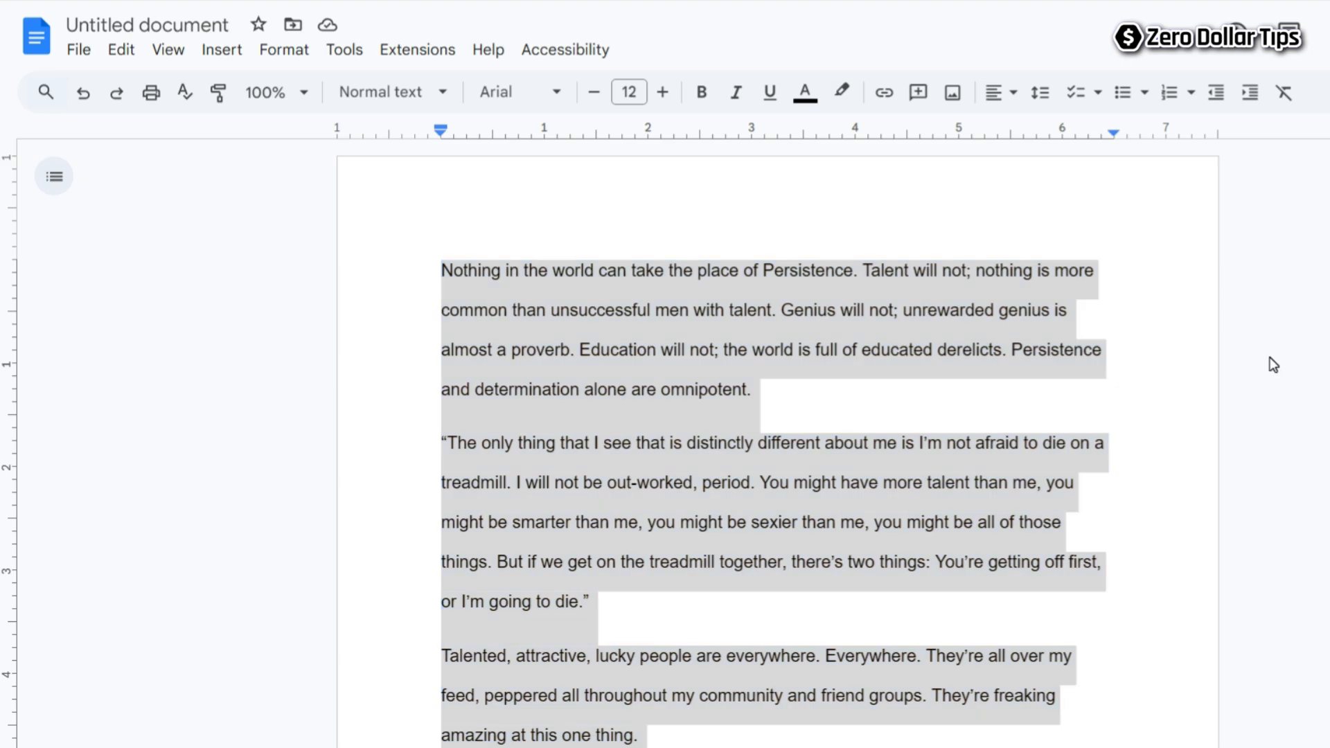
Create a new blank document
click(78, 49)
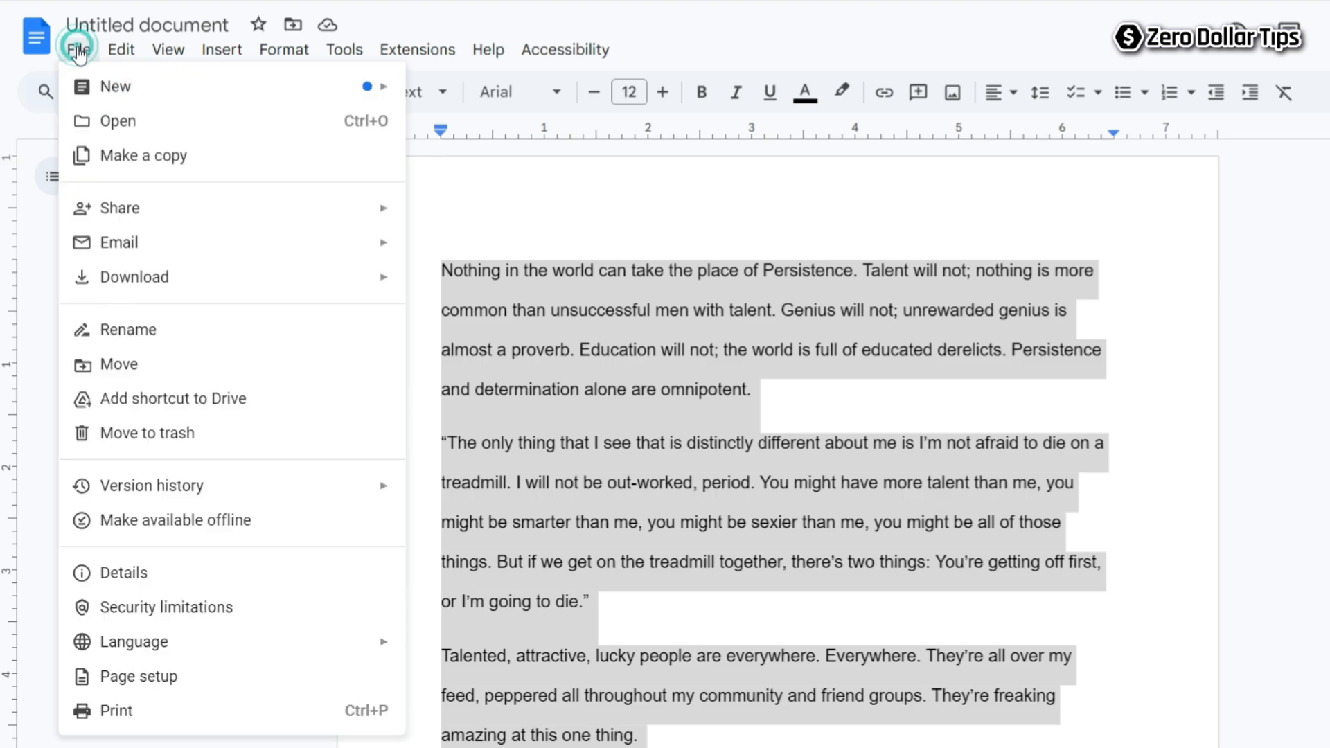
click(114, 93)
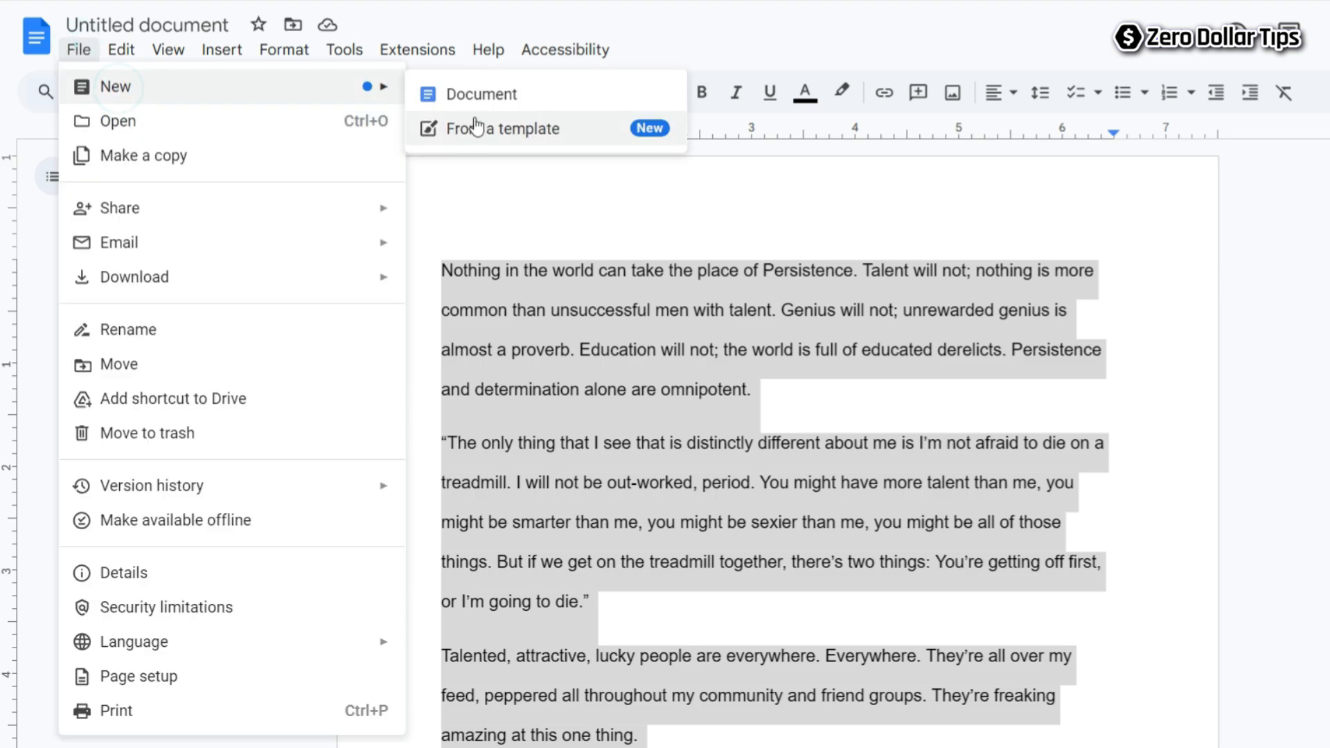
click(493, 100)
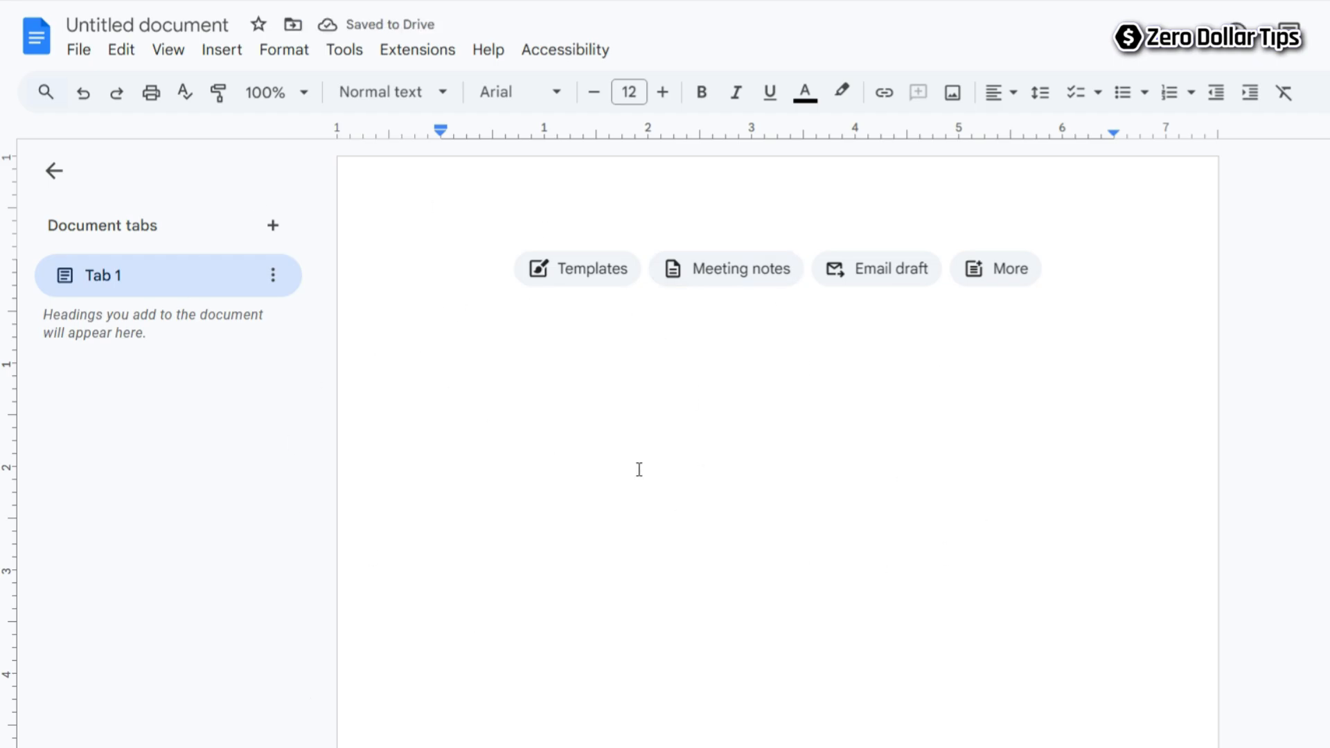
Insert the paragraph beginning "Why? Over the past century, urbanization has taken intact" and remove the extra blank line below it
text(why?)
text(Over the past century, urbanization has taken intact, ecologically productive land and fragmented and transformed it with lawns and exotic ornamental plants. The continental U.S. lost a staggering 150 million acres of habitat and farmland to urban sprawl, and that trend isn’t slowing. The modern obsession with highly manicured "perfect" lawns alone has created a green, monoculture carpet across the country that covers over 40 million acres. The human-dominated landscape no longer supports functioning ecosystems, and the remaining isolated natural areas are not large enough to support wildlife.)
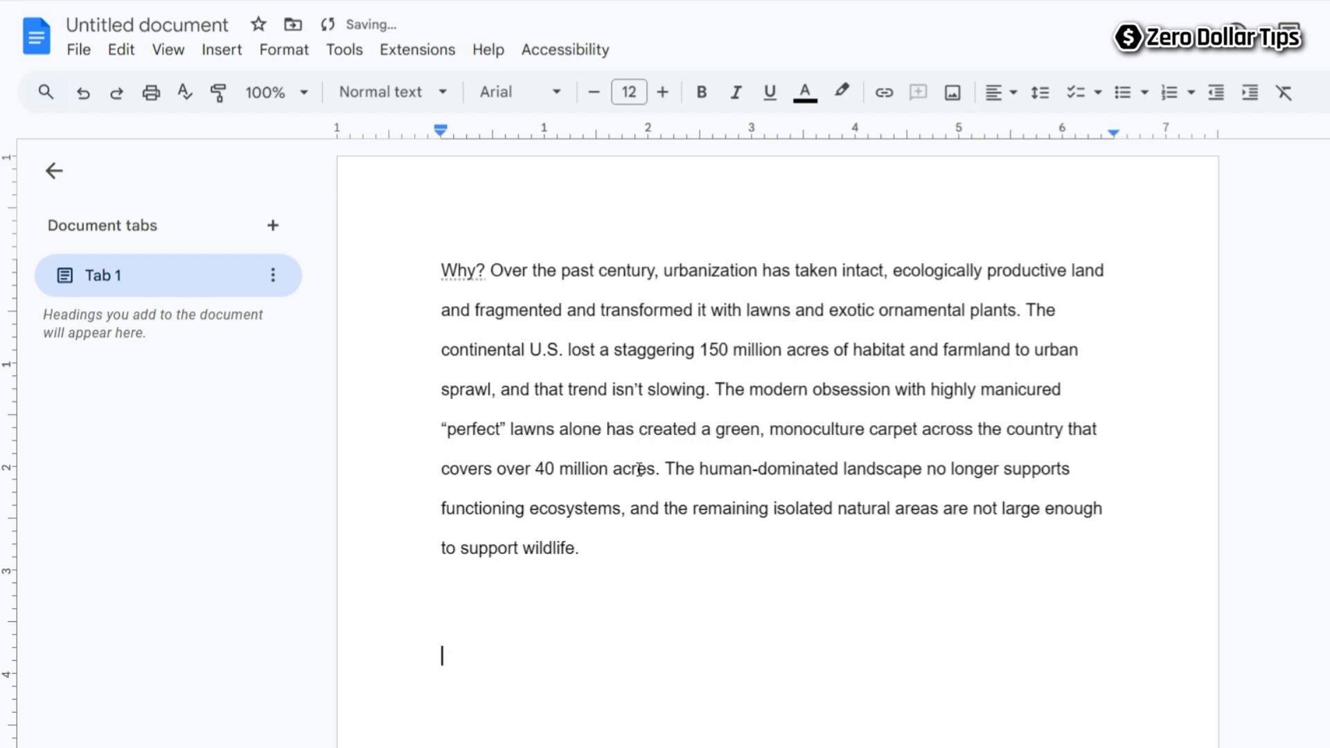
key(BackSpace)
Select the whole inserted paragraph and check which line spacing option it uses
drag(613, 556, 407, 267)
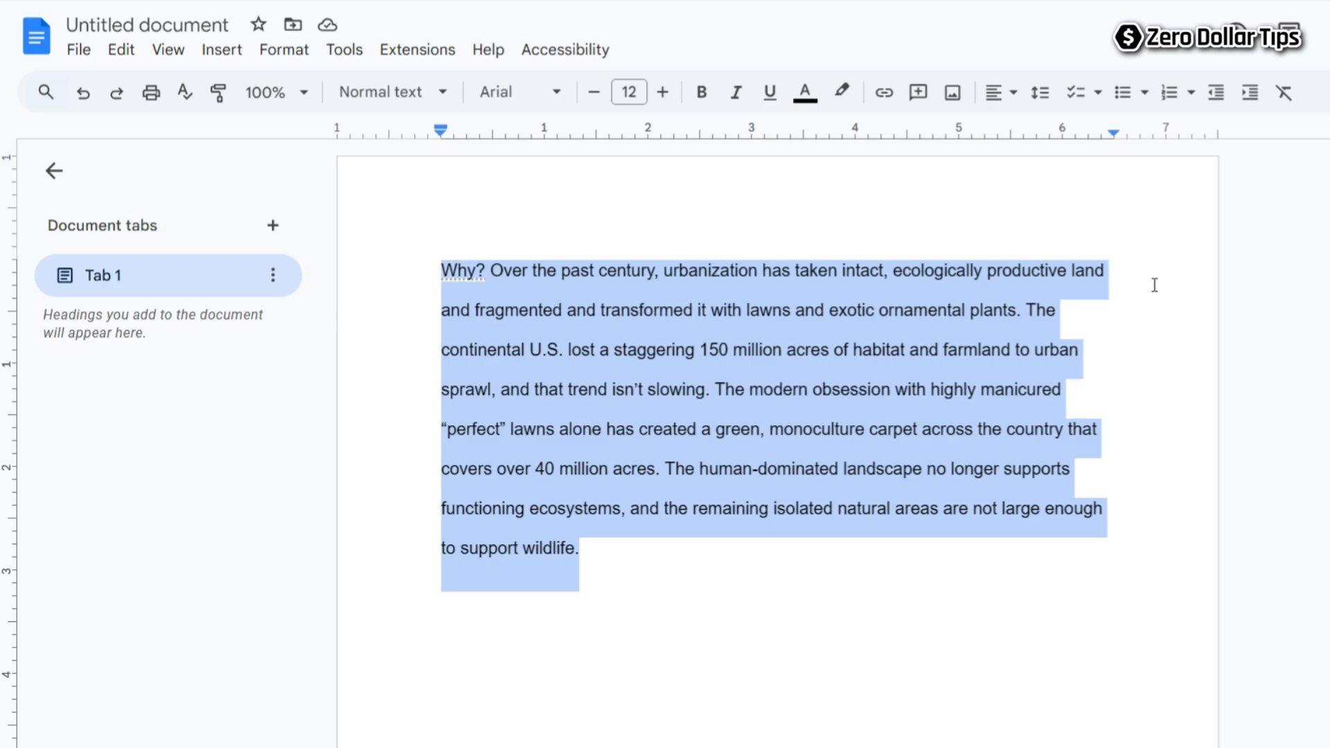
click(1039, 93)
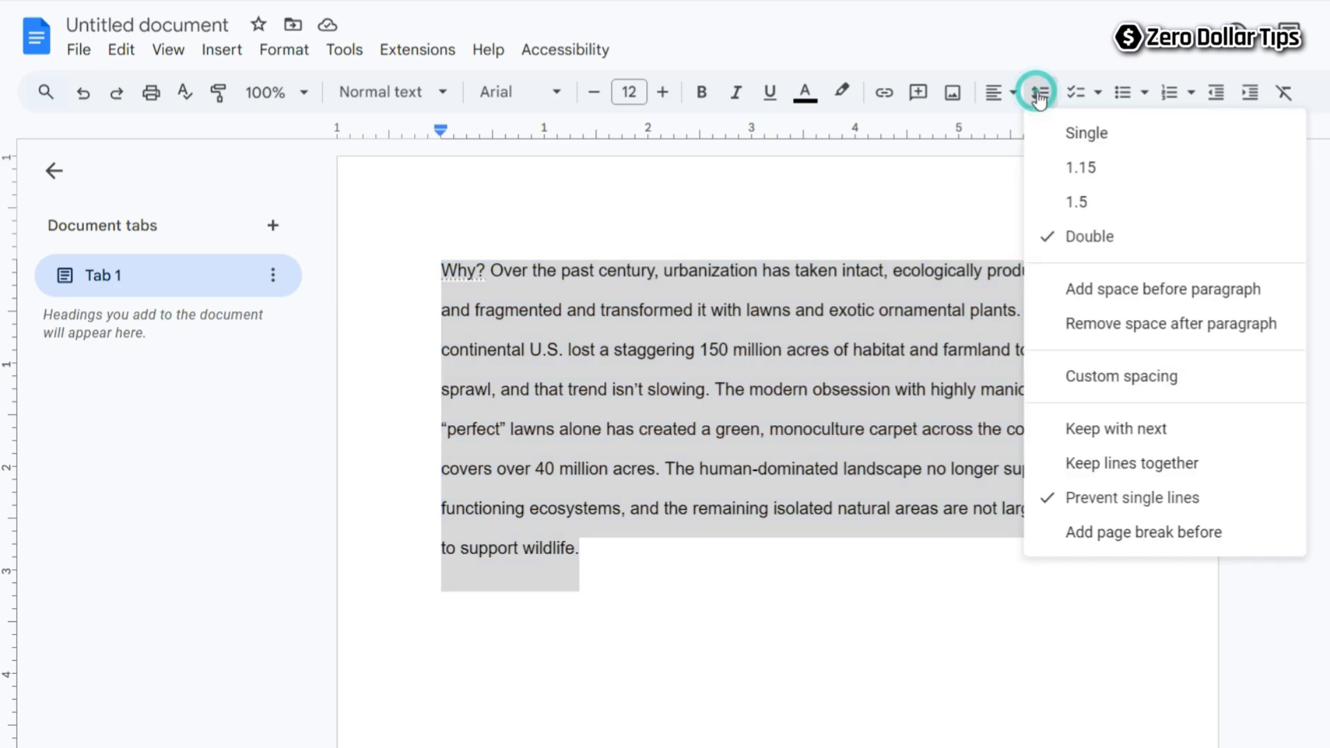